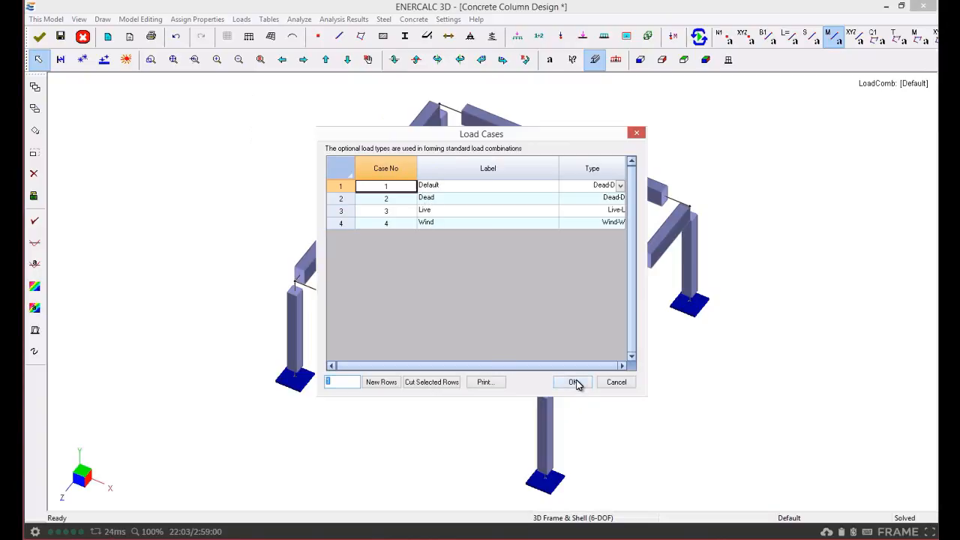
Accept the load cases and review which load combinations are flagged for P-Delta and concrete design.
{"action": "left_click", "coordinate": [572, 383]}
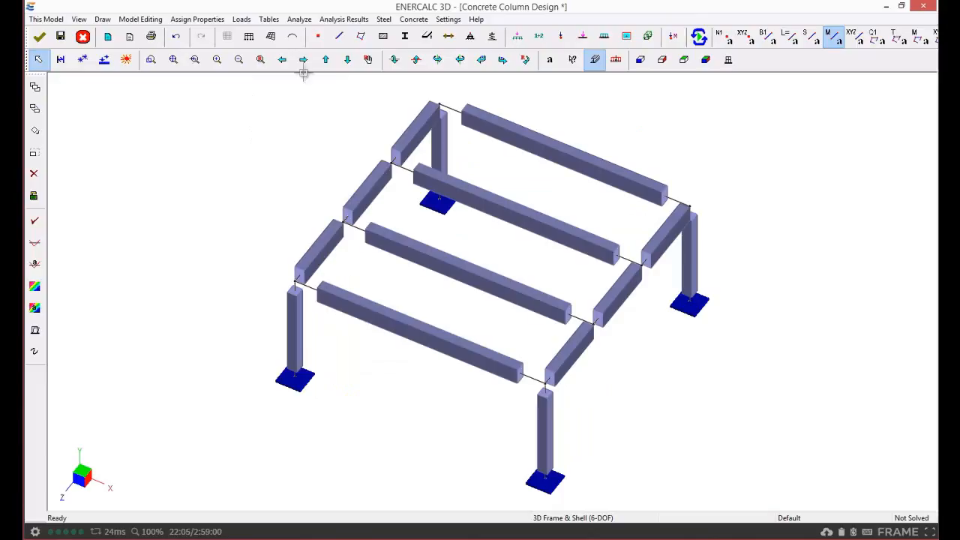
{"action": "left_click", "coordinate": [241, 20]}
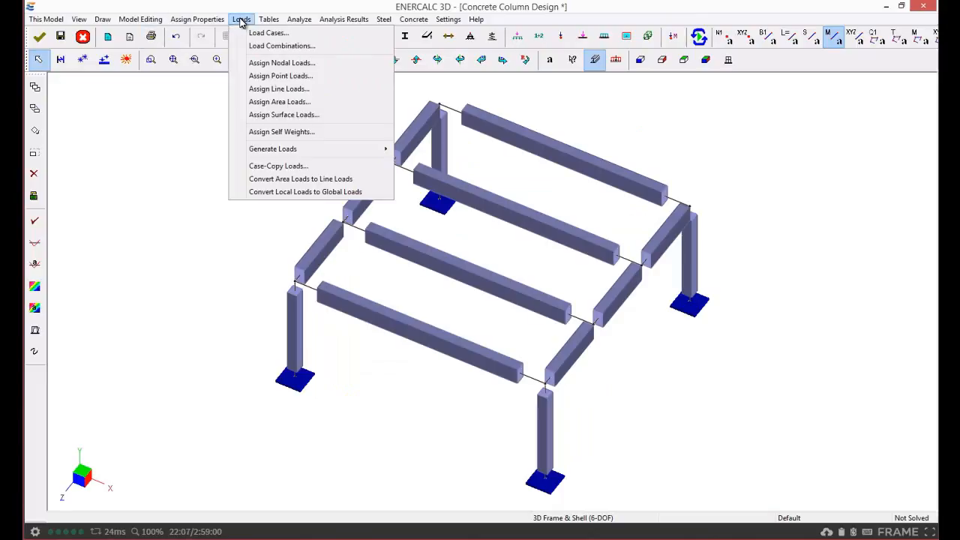
{"action": "left_click", "coordinate": [255, 45]}
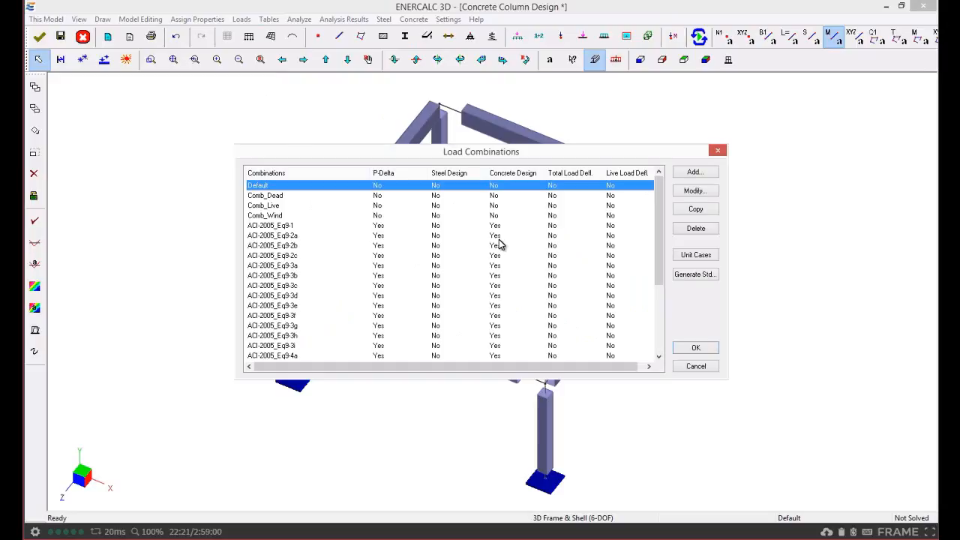
{"action": "left_click", "coordinate": [694, 349]}
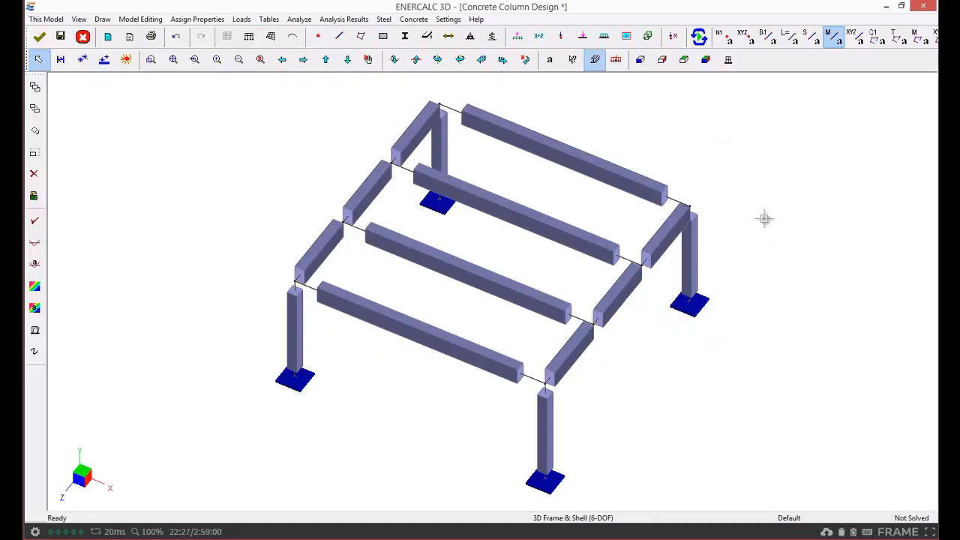
Run the structural analysis of the frame and select the front corner column.
{"action": "left_click", "coordinate": [697, 38]}
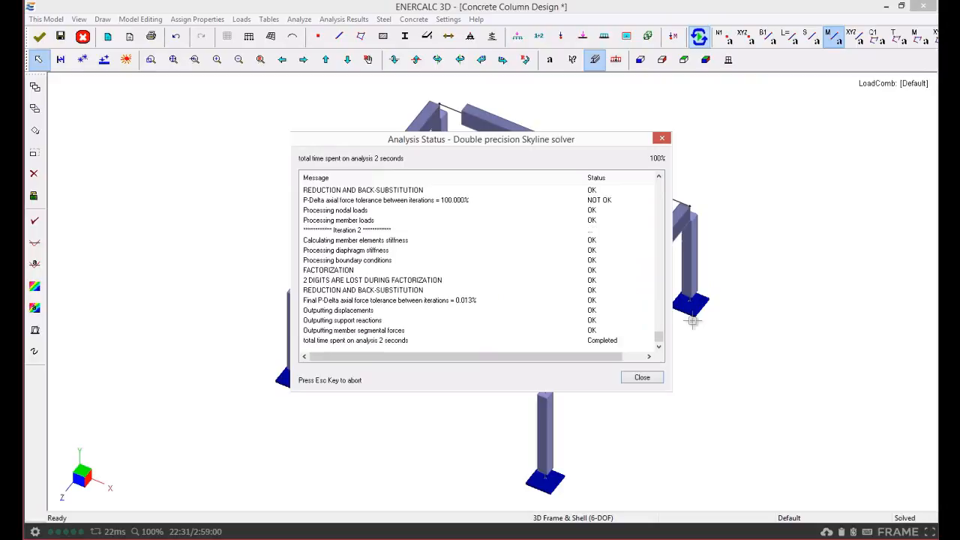
{"action": "left_click", "coordinate": [641, 378]}
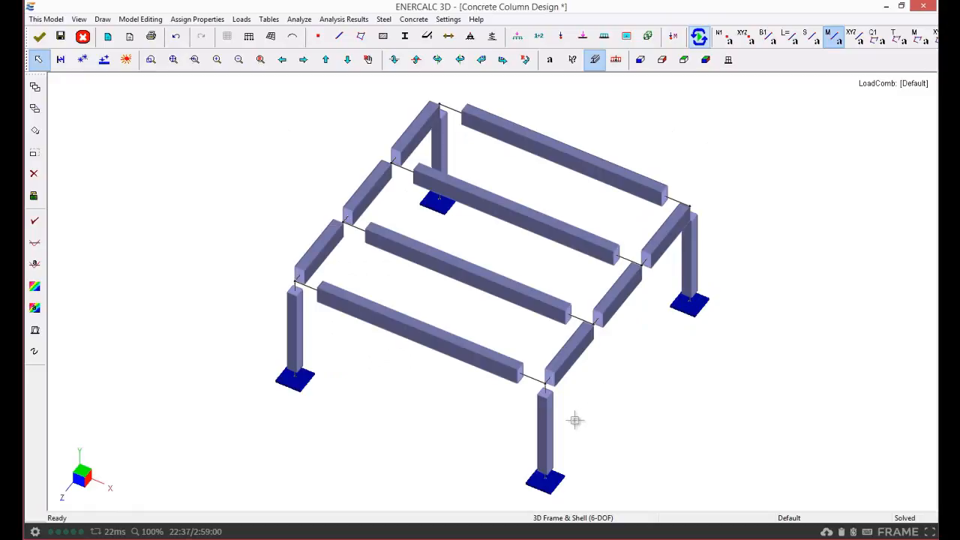
{"action": "left_click_drag", "start_coordinate": [565, 416], "coordinate": [525, 441]}
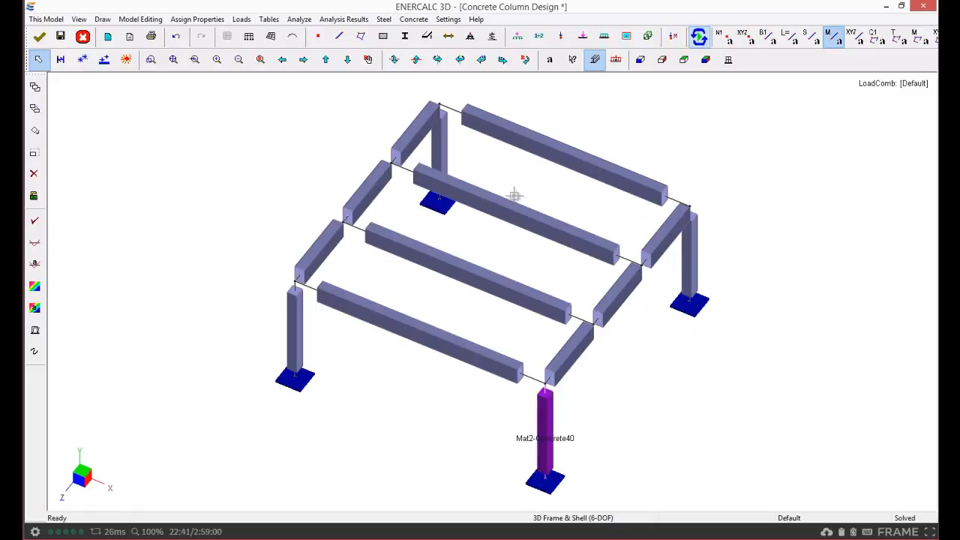
Review the fc, fy and fys strengths of the Concrete40 material in the RC materials without changing them.
{"action": "left_click", "coordinate": [422, 21]}
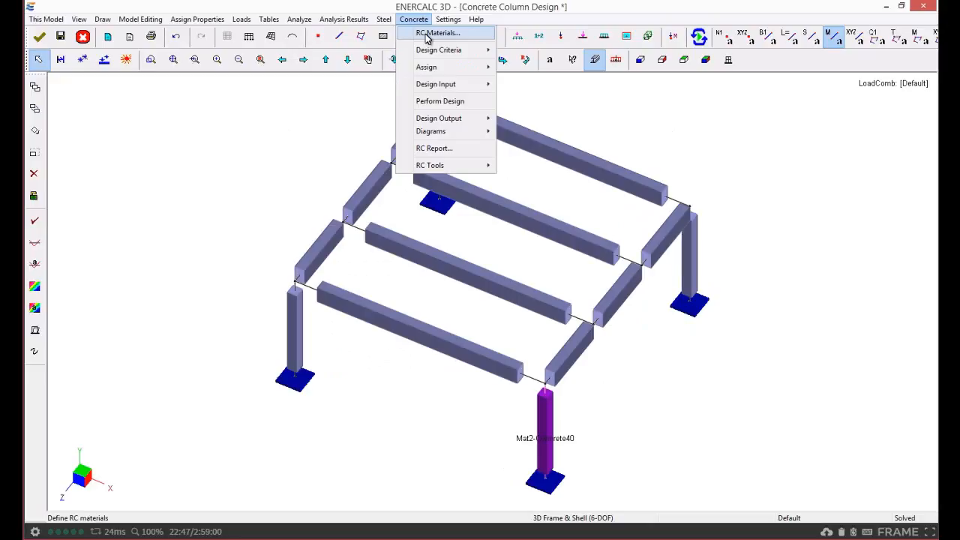
{"action": "left_click", "coordinate": [427, 34]}
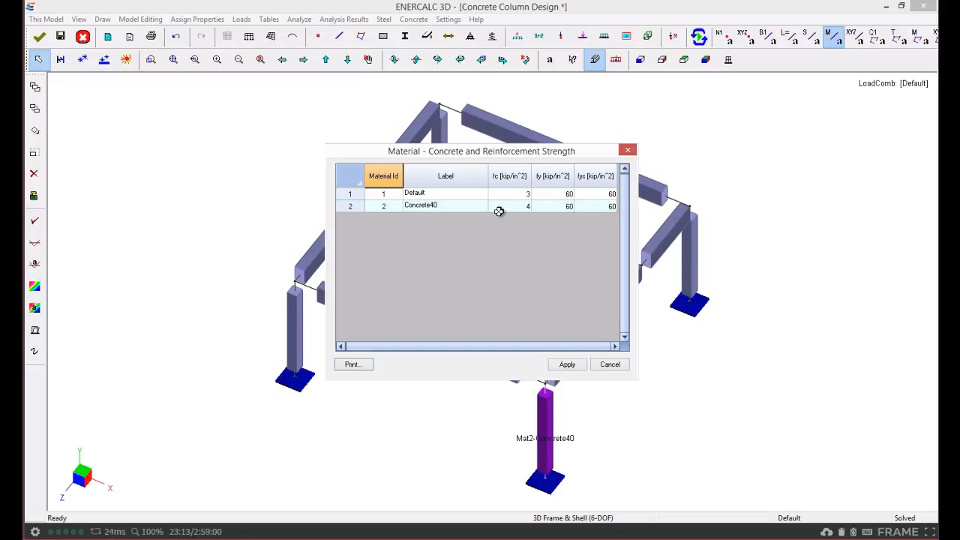
{"action": "left_click", "coordinate": [446, 206]}
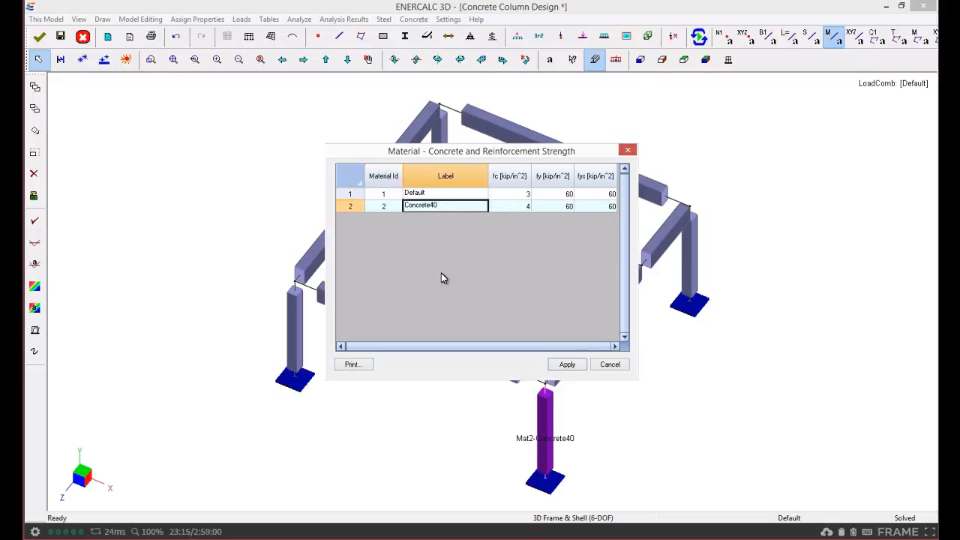
{"action": "left_click", "coordinate": [509, 208]}
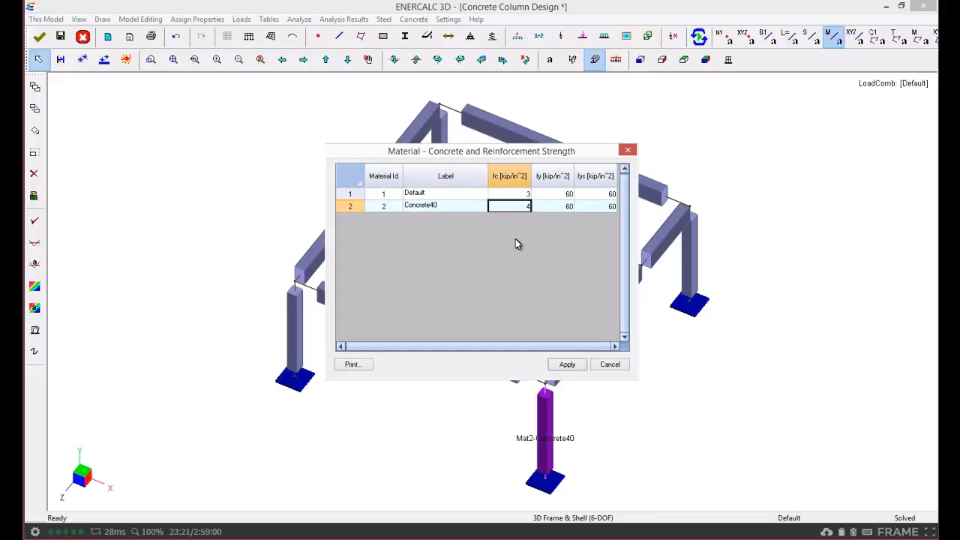
{"action": "left_click", "coordinate": [555, 207]}
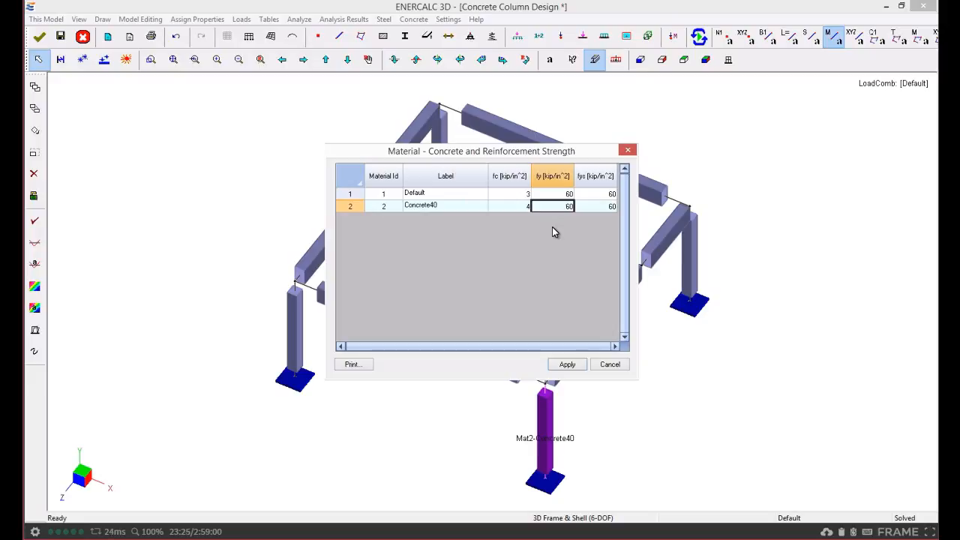
{"action": "left_click", "coordinate": [596, 206]}
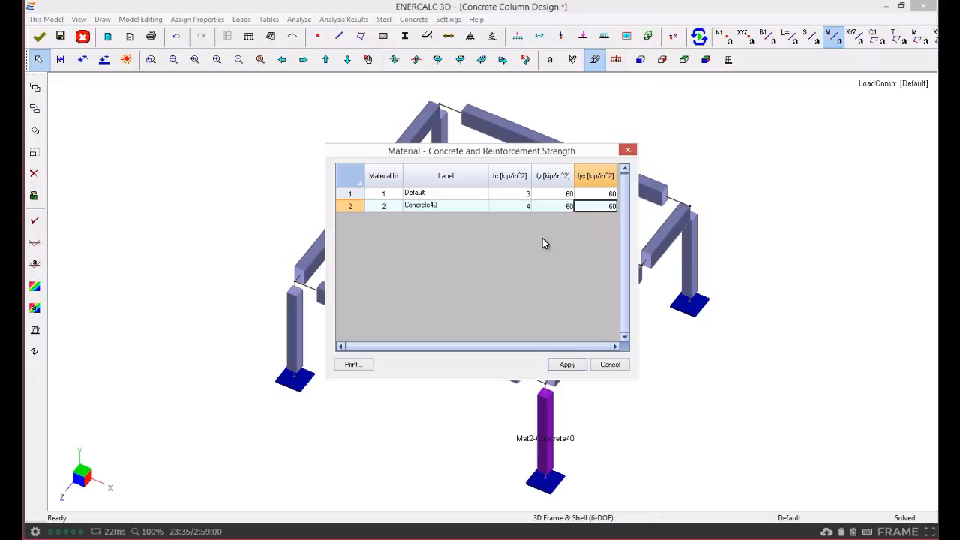
{"action": "left_click", "coordinate": [610, 364]}
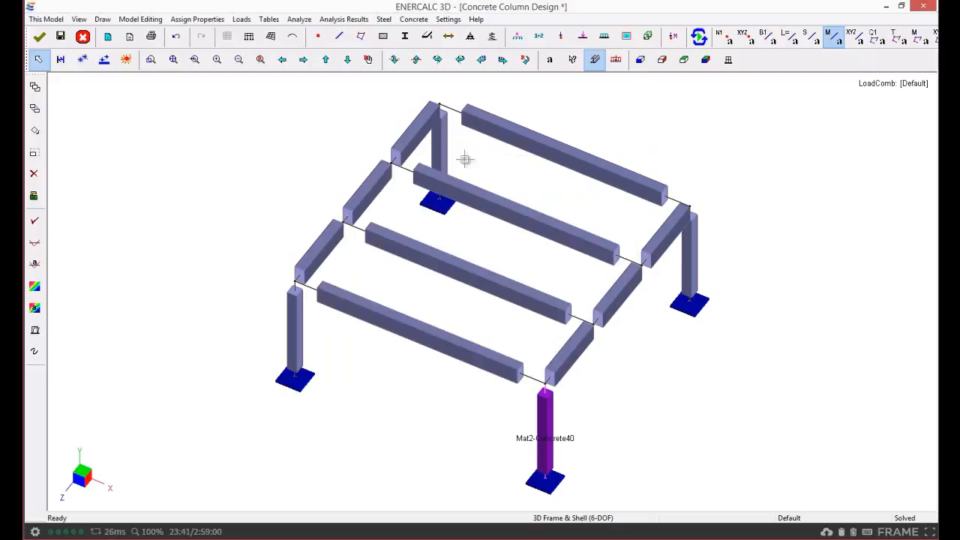
Open the model concrete design criteria and review the column reinforcement ratios, accuracy steps and displaced-concrete option.
{"action": "left_click", "coordinate": [413, 18]}
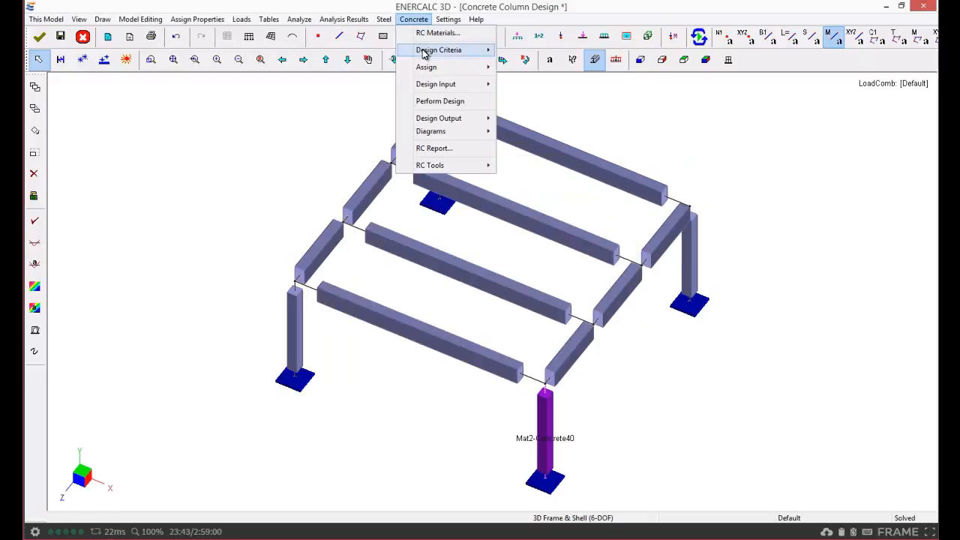
{"action": "mouse_move", "coordinate": [425, 54]}
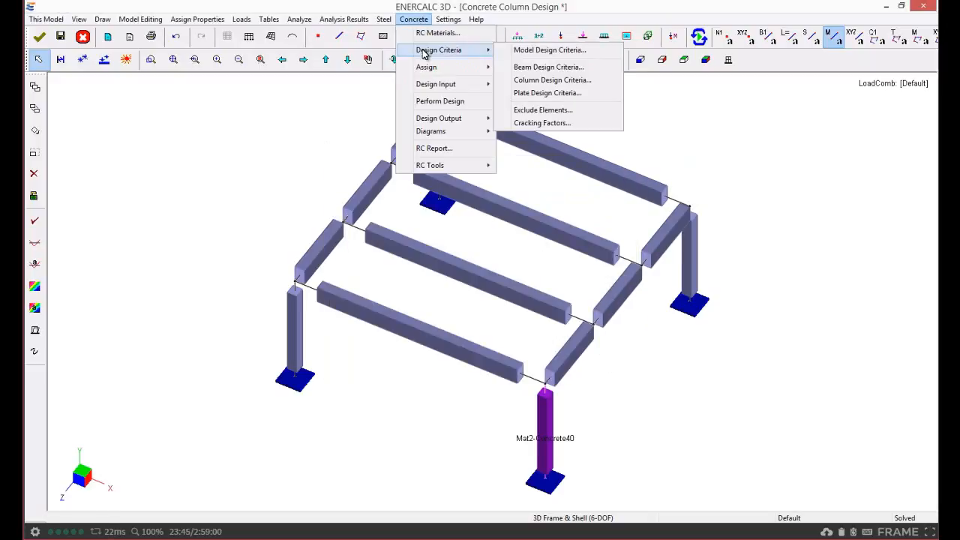
{"action": "left_click", "coordinate": [520, 51]}
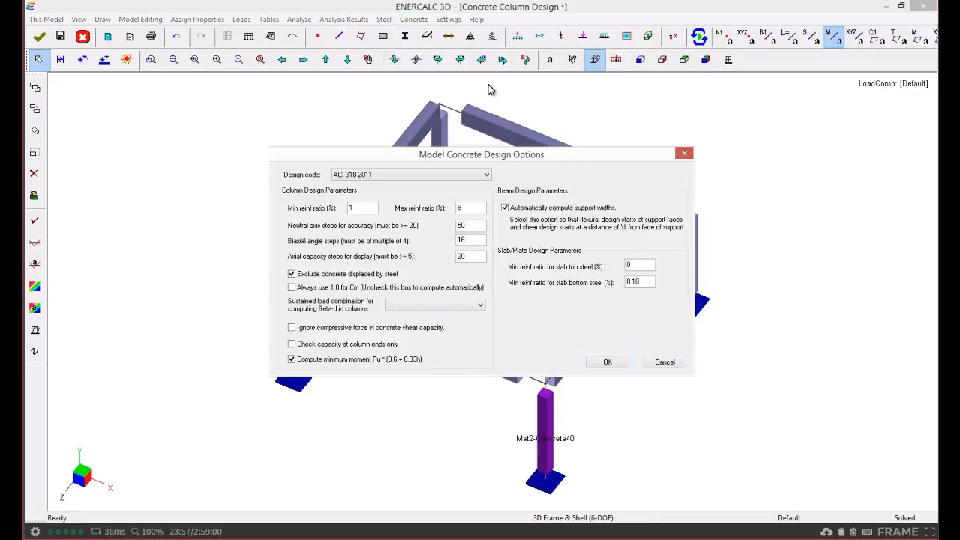
{"action": "left_click_drag", "start_coordinate": [444, 154], "coordinate": [444, 93]}
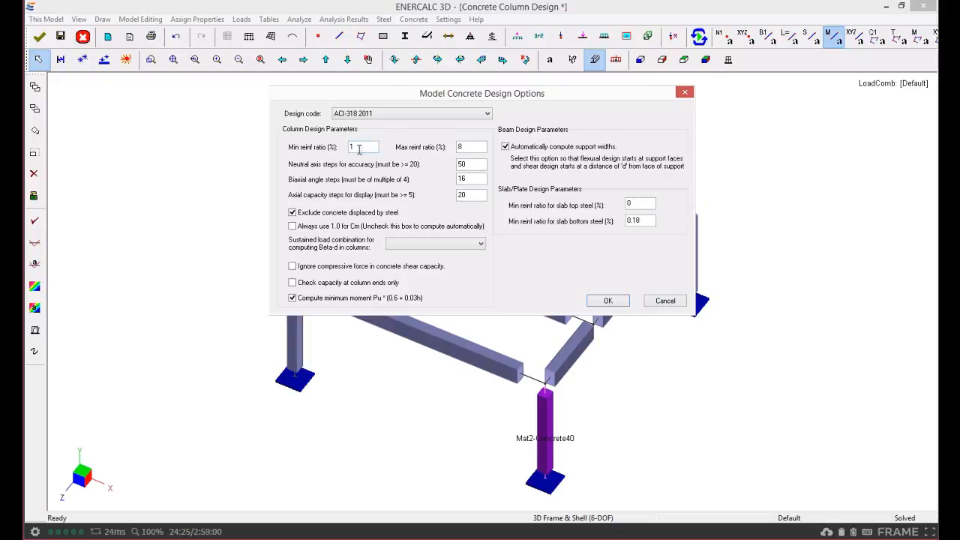
{"action": "double_click", "coordinate": [357, 149]}
{"action": "double_click", "coordinate": [465, 146]}
{"action": "double_click", "coordinate": [466, 164]}
{"action": "double_click", "coordinate": [464, 179]}
{"action": "double_click", "coordinate": [469, 196]}
{"action": "left_click", "coordinate": [293, 213]}
Set the sustained load combination for computing Beta-d in columns to 2: Comb_Dead and accept the model concrete design options.
{"action": "left_click", "coordinate": [411, 247]}
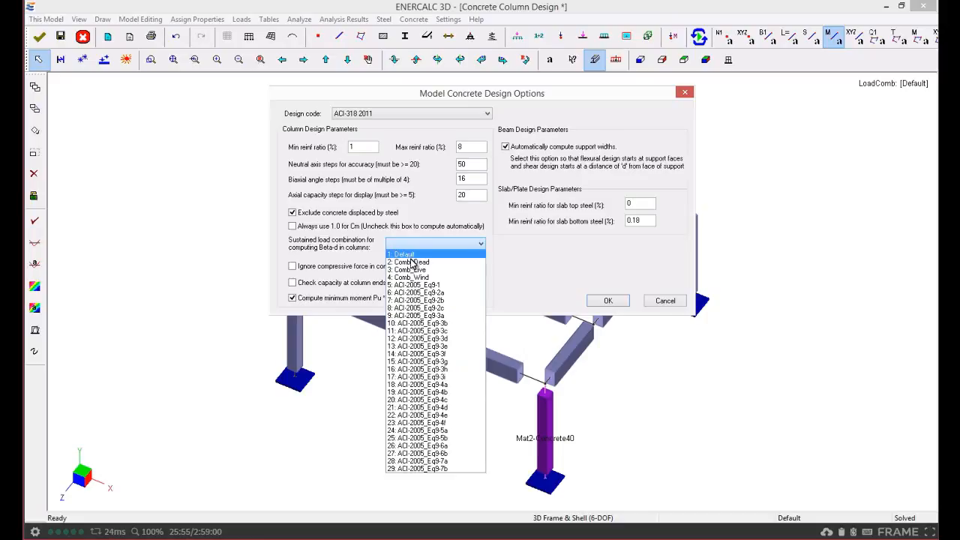
{"action": "left_click", "coordinate": [415, 262]}
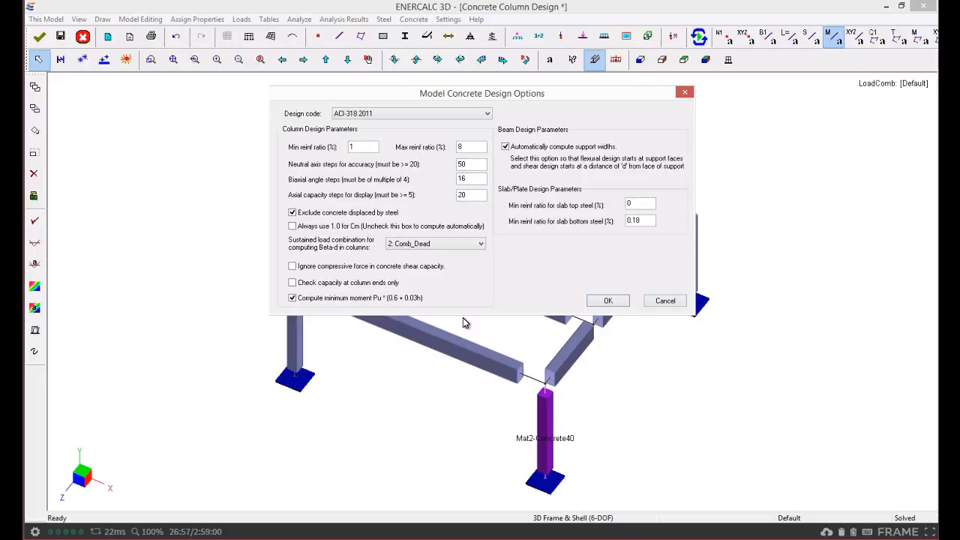
{"action": "left_click", "coordinate": [608, 302]}
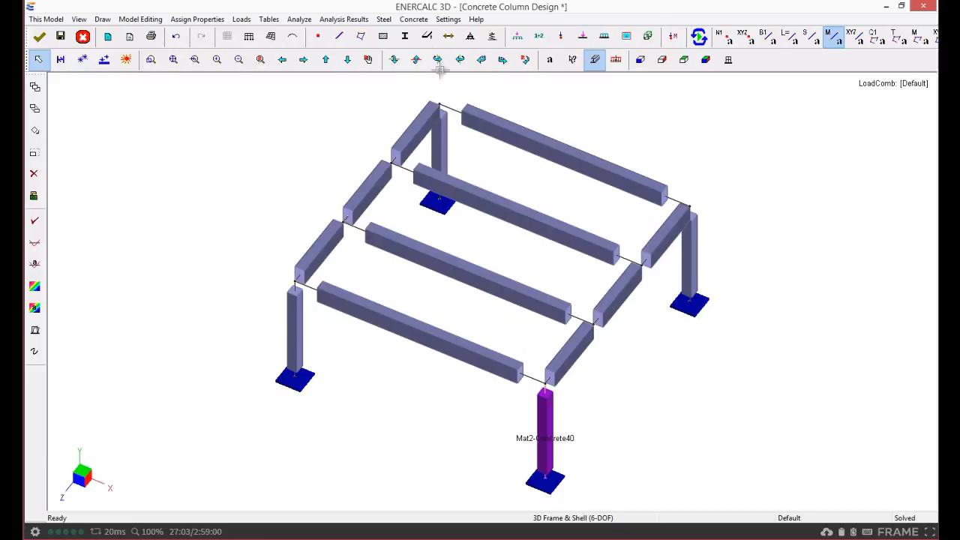
Add one new row to the concrete column design criteria and label it My_Col.
{"action": "left_click", "coordinate": [418, 20]}
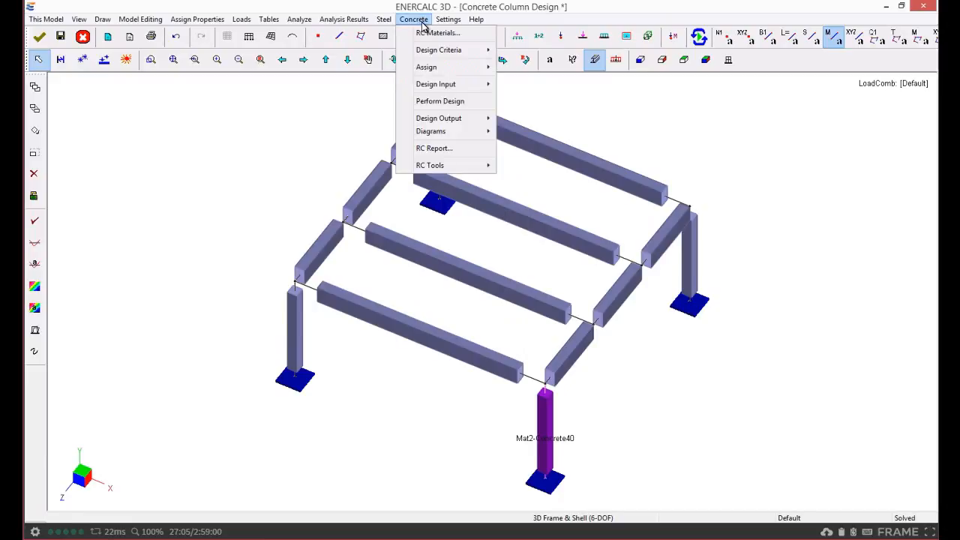
{"action": "mouse_move", "coordinate": [427, 49]}
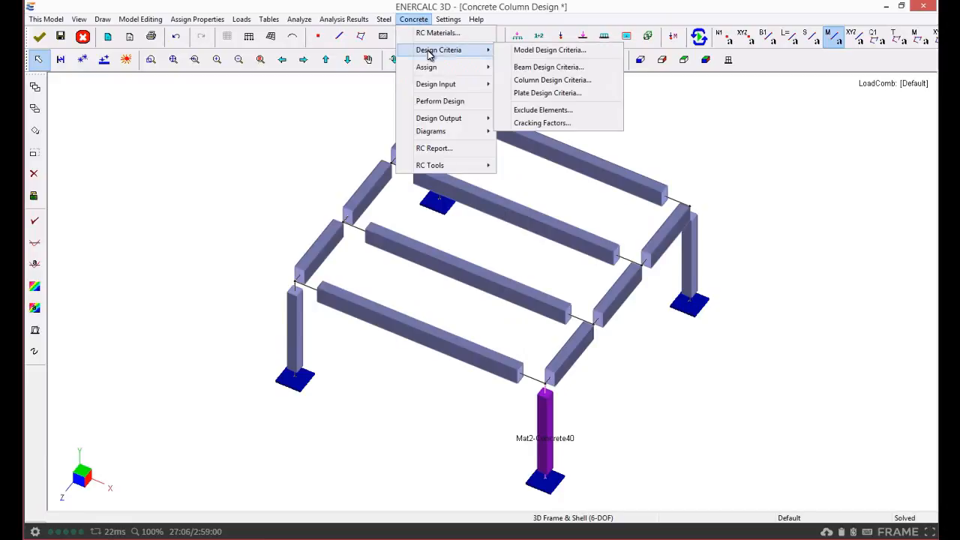
{"action": "left_click", "coordinate": [534, 80]}
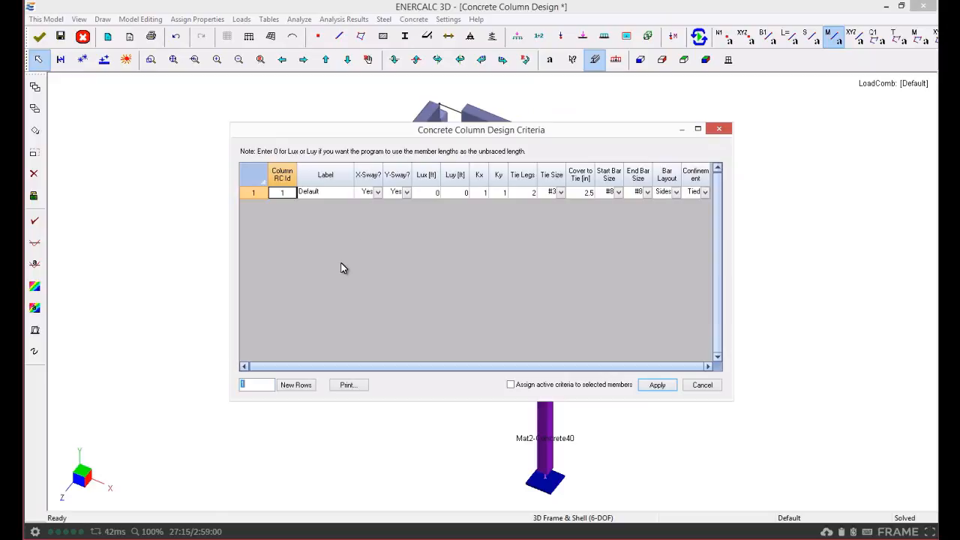
{"action": "left_click", "coordinate": [297, 385]}
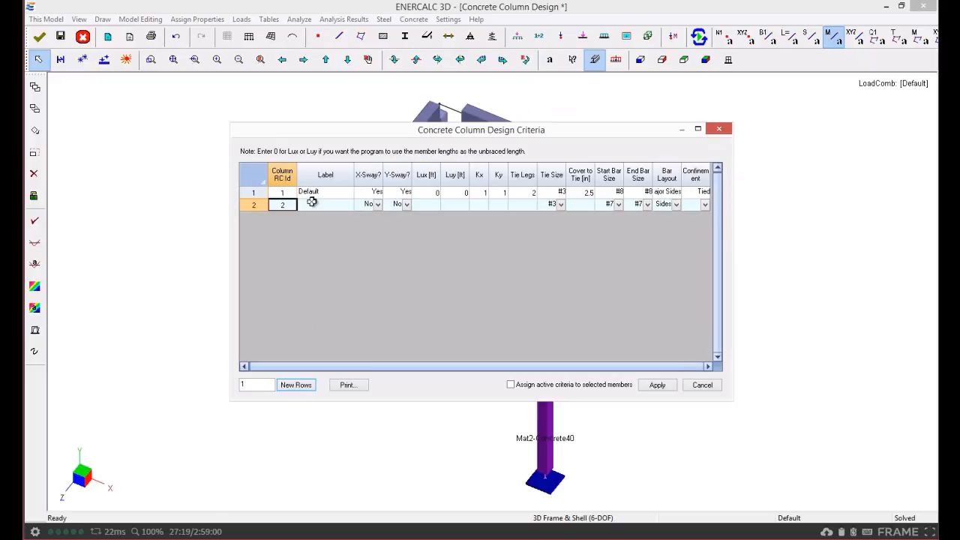
{"action": "left_click", "coordinate": [315, 203]}
{"action": "type", "text": "My_"}
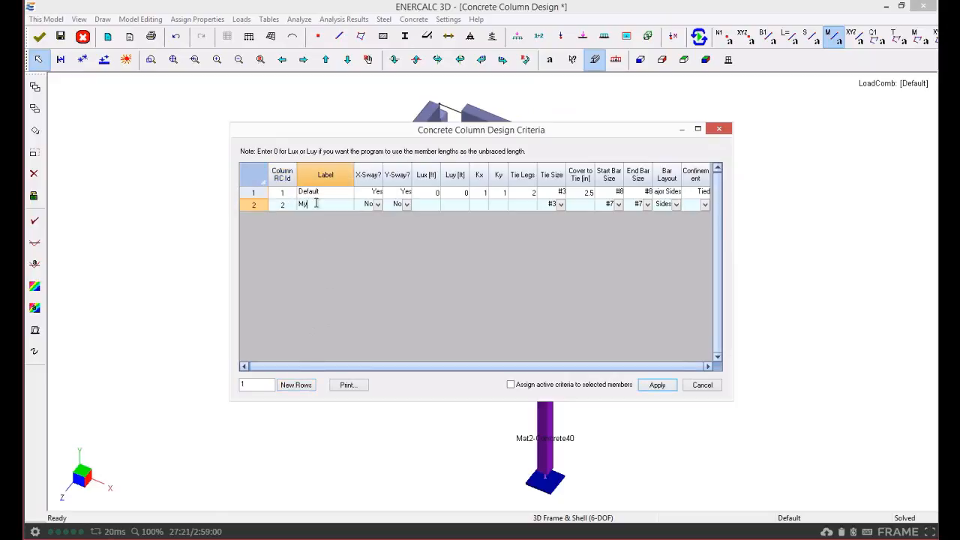
{"action": "type", "text": "Col"}
Set both X-Sway and Y-Sway to Yes for the My_Col criteria.
{"action": "left_click", "coordinate": [377, 204]}
{"action": "left_click", "coordinate": [368, 224]}
{"action": "left_click", "coordinate": [407, 204]}
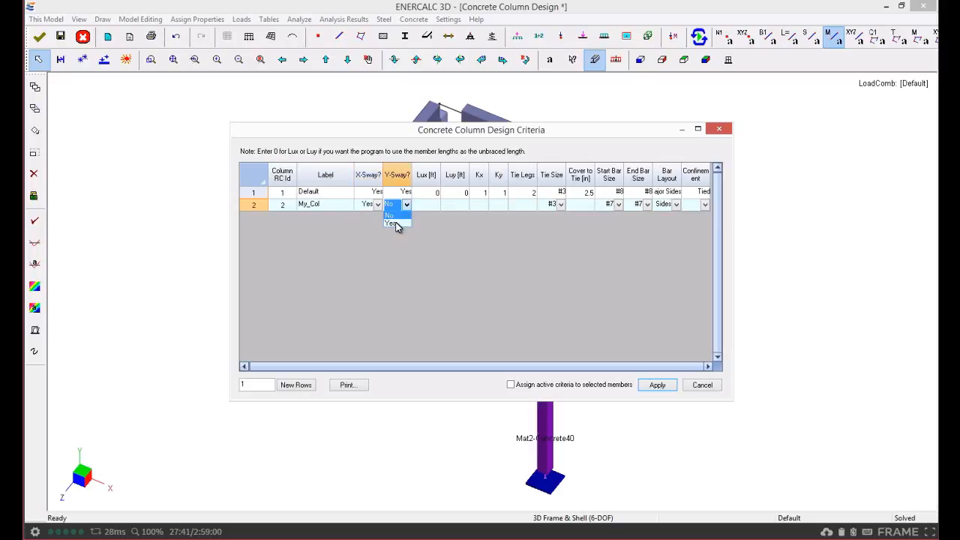
{"action": "left_click", "coordinate": [395, 223]}
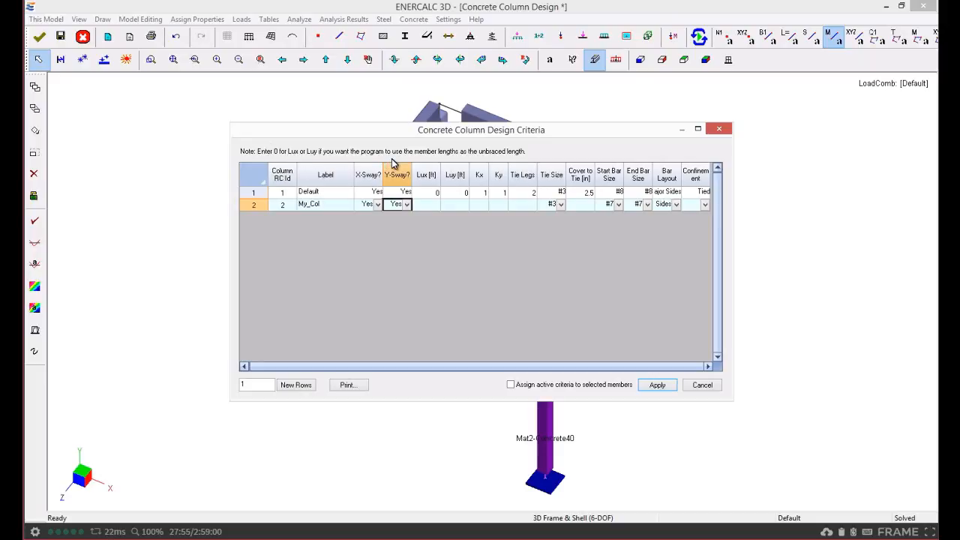
Enter unbraced lengths Lux and Luy of 0 ft and effective length factors Kx and Ky of 1.2 for My_Col.
{"action": "left_click", "coordinate": [432, 205]}
{"action": "type", "text": "0"}
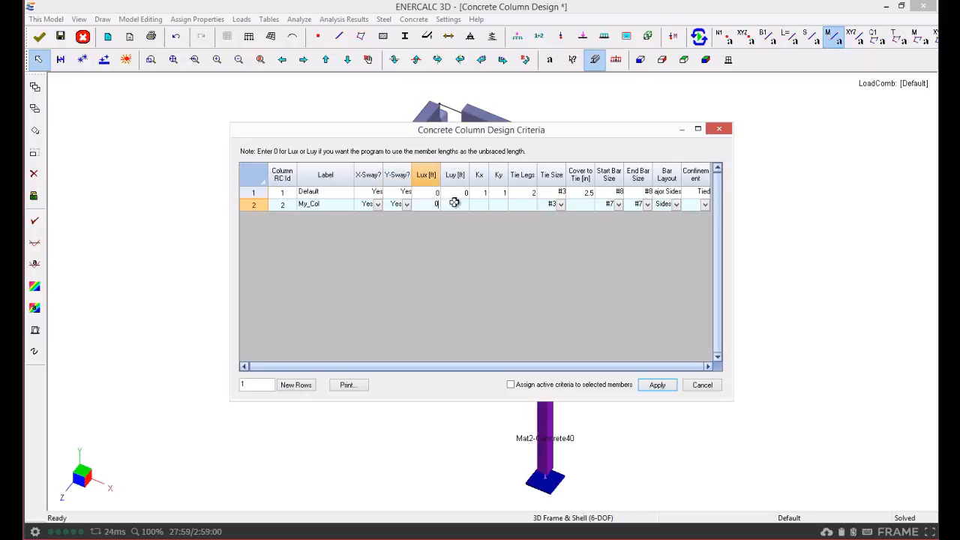
{"action": "left_click", "coordinate": [455, 205]}
{"action": "type", "text": "0"}
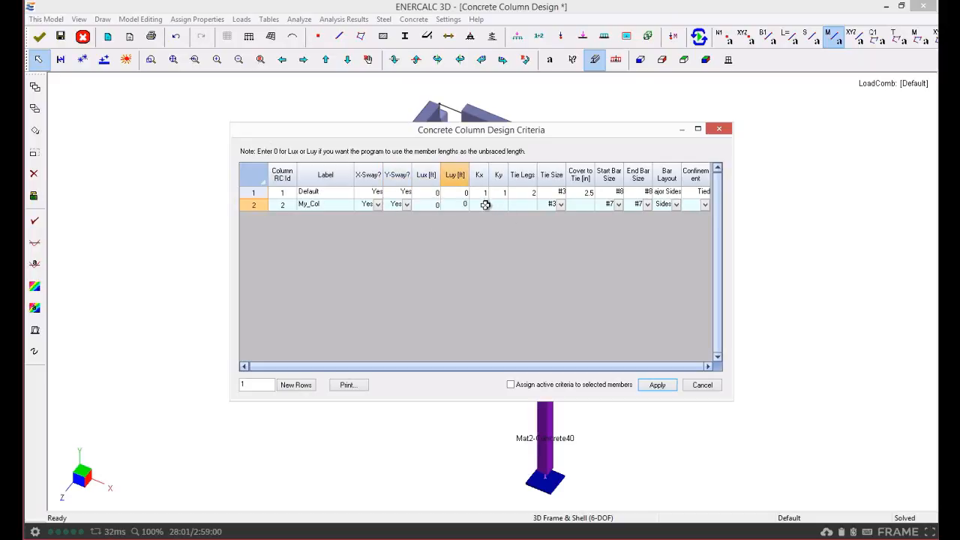
{"action": "left_click", "coordinate": [480, 205]}
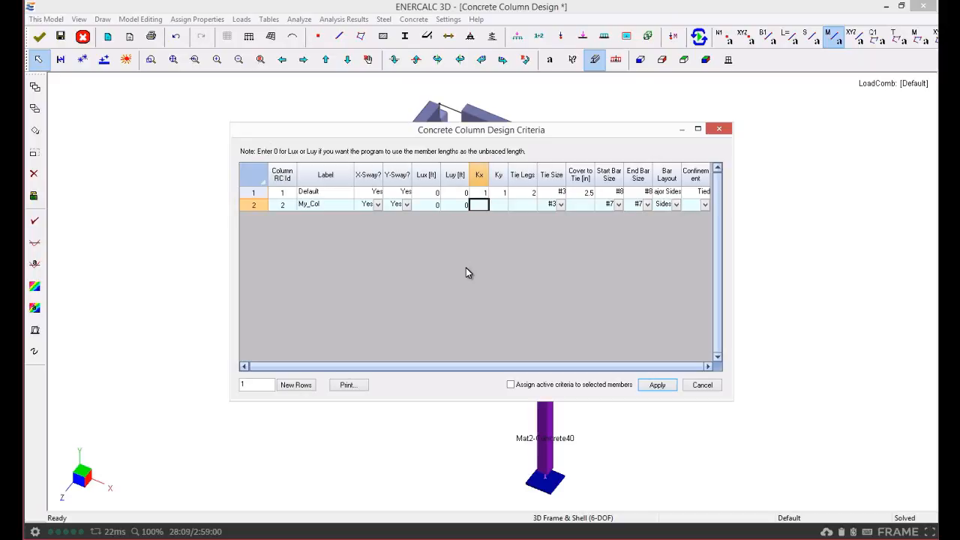
{"action": "type", "text": "1.2"}
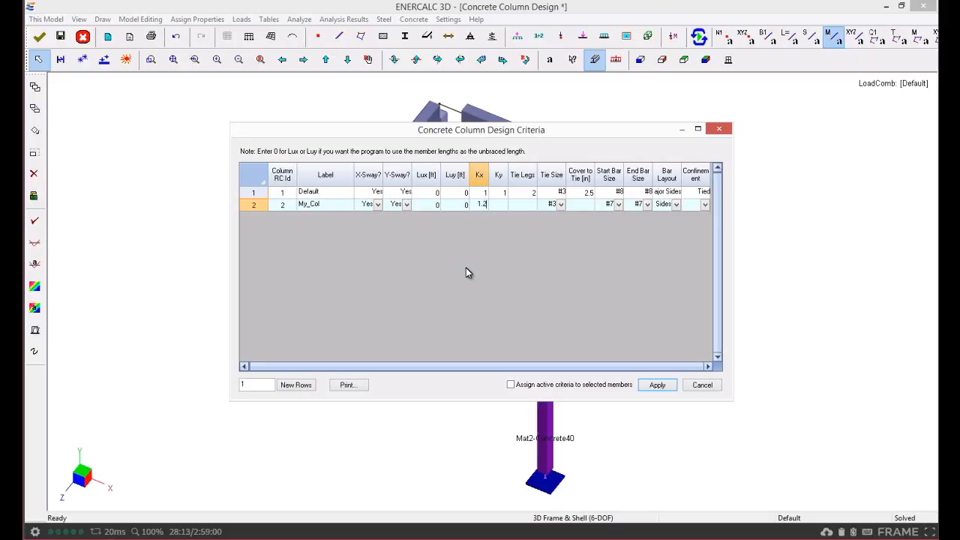
{"action": "left_click", "coordinate": [504, 204]}
{"action": "type", "text": "1.2"}
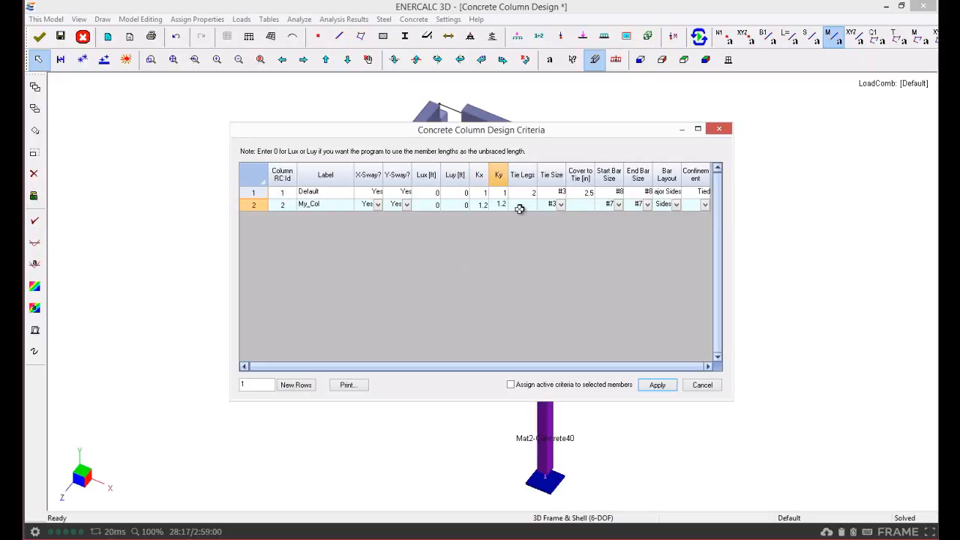
Set the My_Col ties to 2 legs of size #4 with a 2.75 in cover to tie.
{"action": "left_click", "coordinate": [527, 205]}
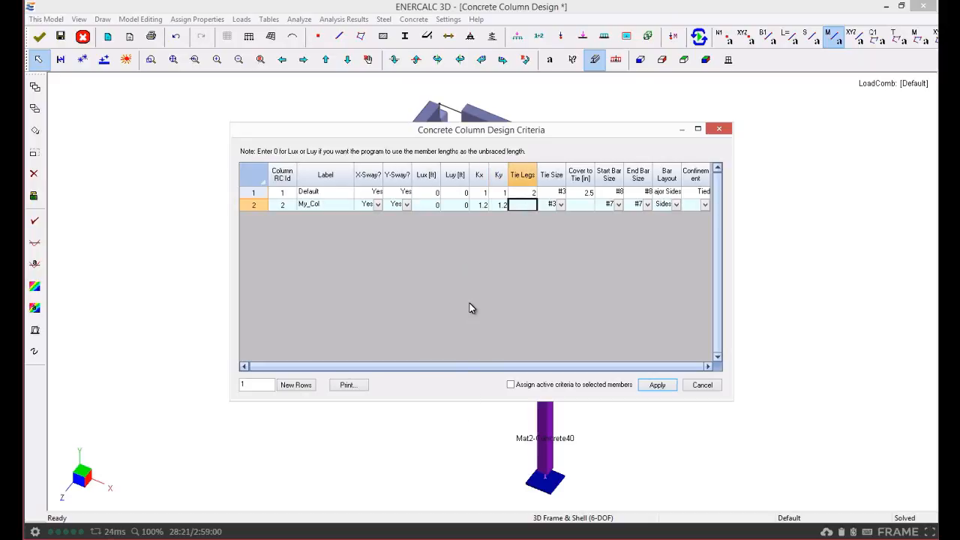
{"action": "type", "text": "2"}
{"action": "key", "text": "Return"}
{"action": "left_click", "coordinate": [560, 204]}
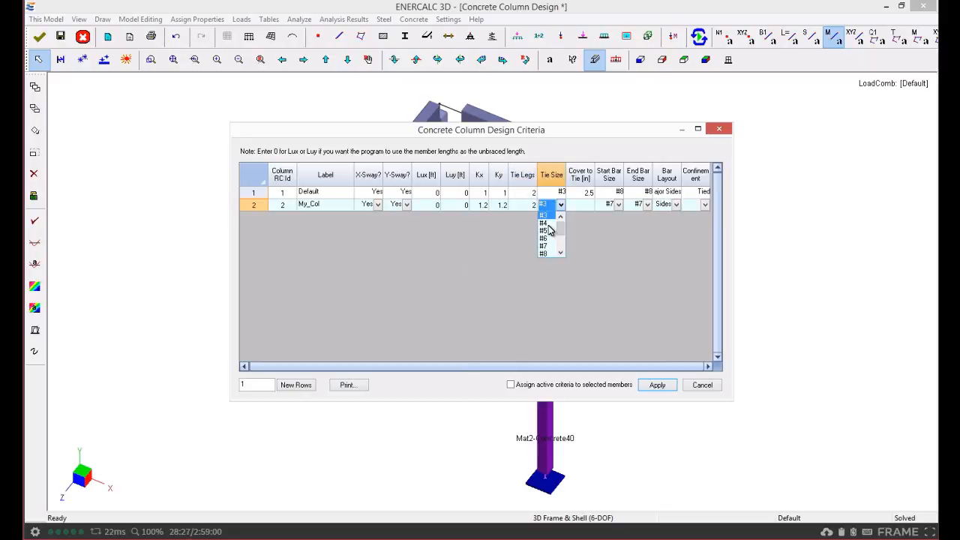
{"action": "left_click", "coordinate": [546, 223]}
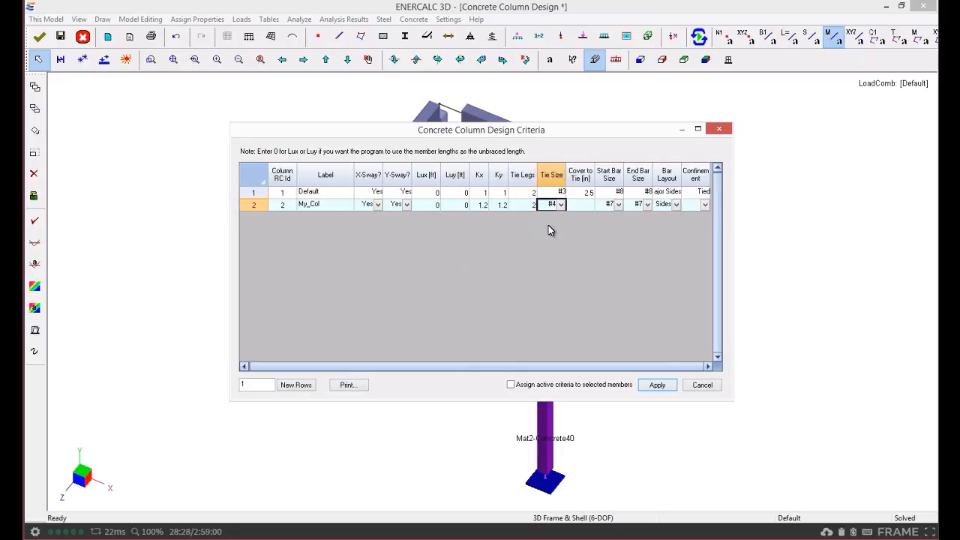
{"action": "left_click", "coordinate": [581, 204]}
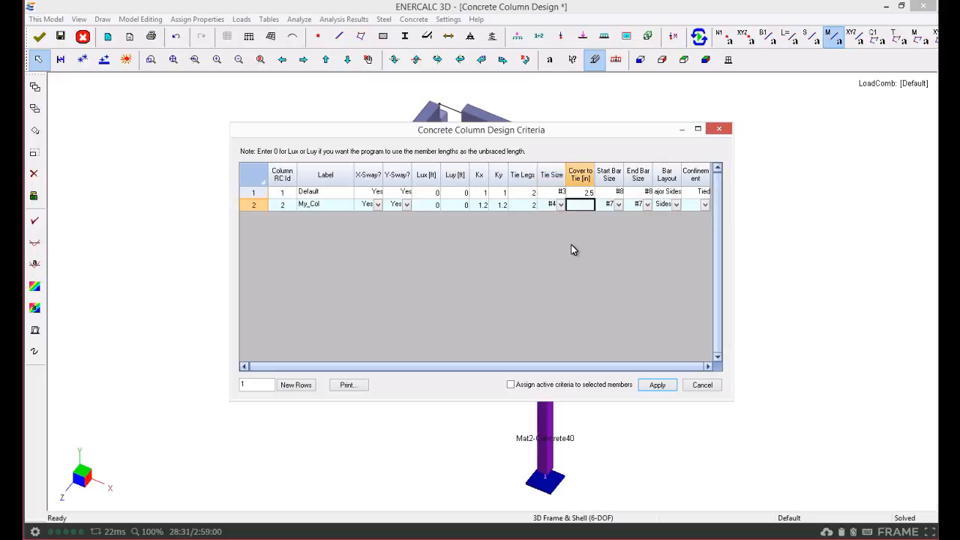
{"action": "type", "text": "2.75"}
Set the My_Col start bar size to #6 and end bar size to #9.
{"action": "left_click", "coordinate": [618, 204]}
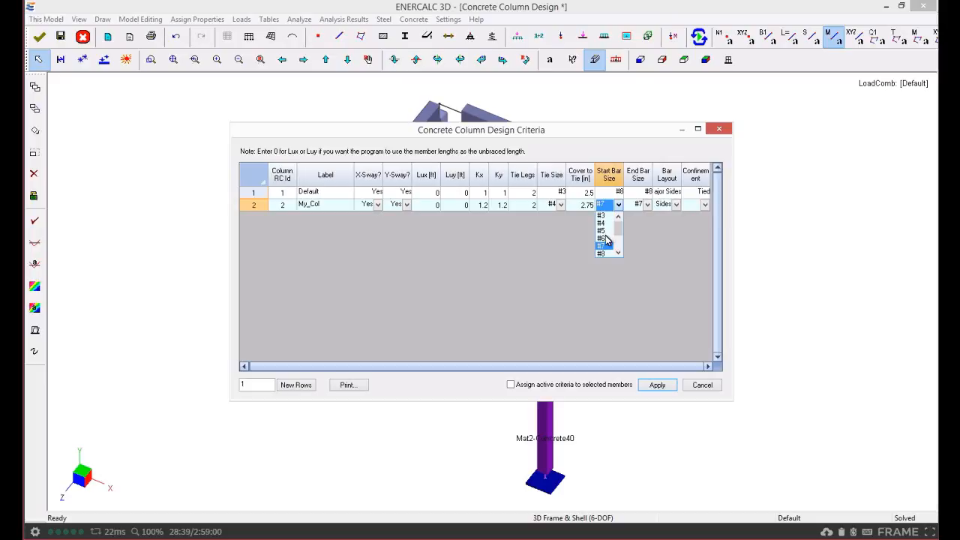
{"action": "left_click", "coordinate": [605, 236]}
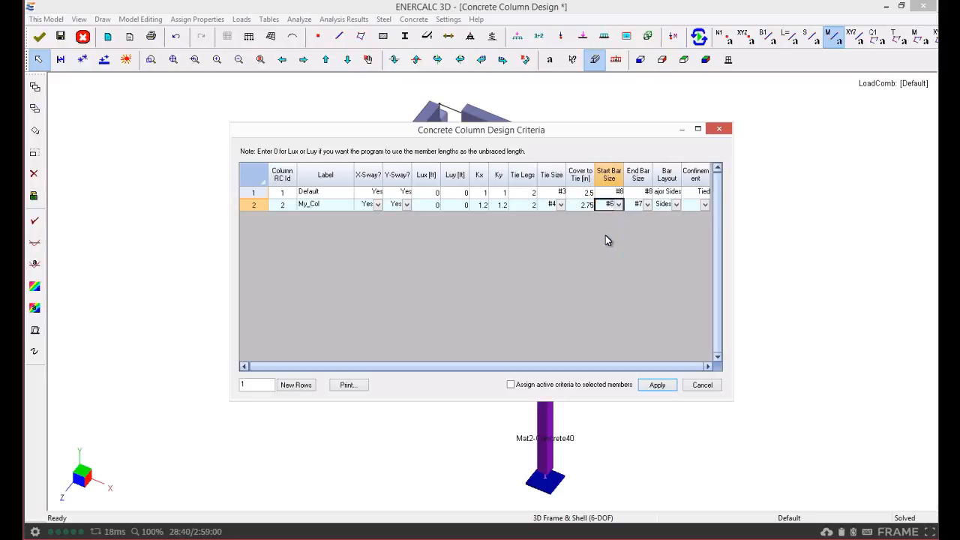
{"action": "left_click", "coordinate": [646, 205]}
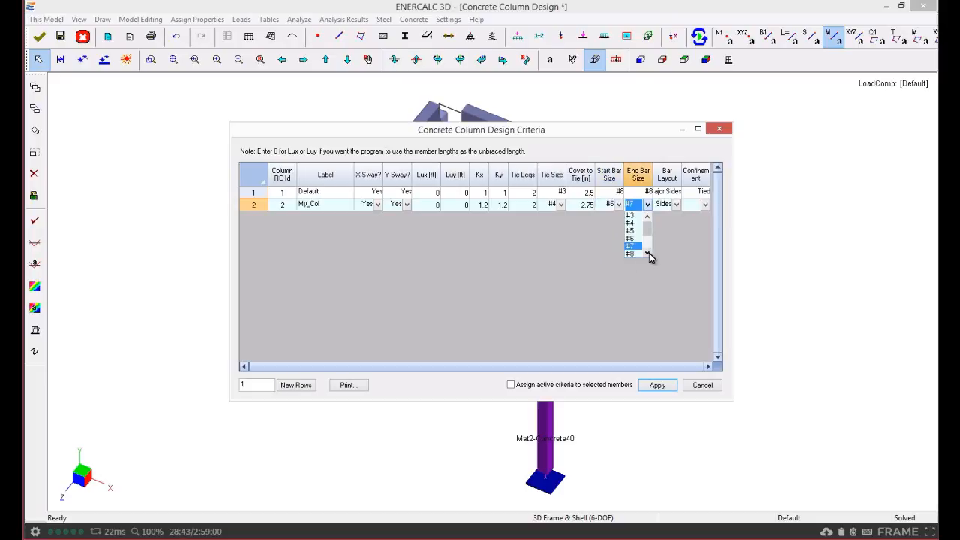
{"action": "left_click", "coordinate": [632, 254]}
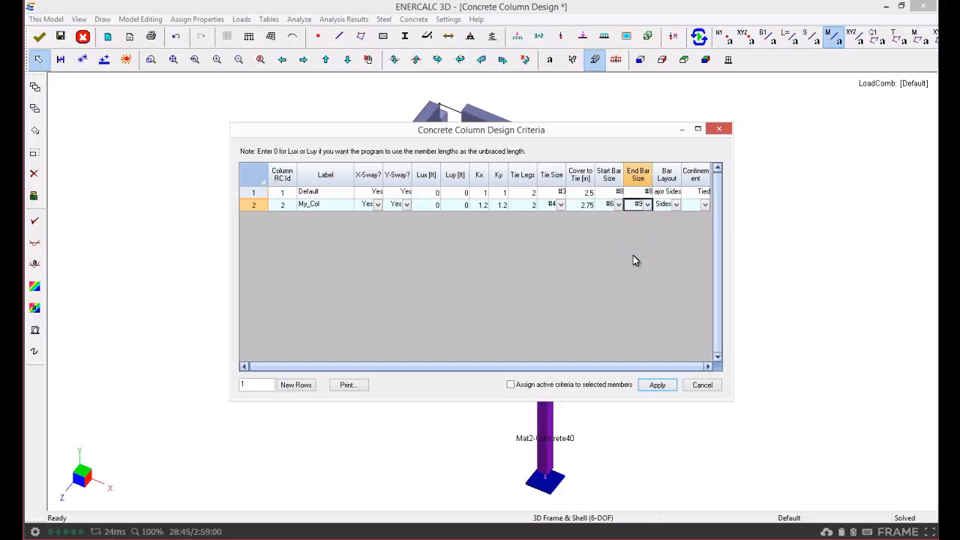
Choose the Equal Sides bar layout and Tied confinement for the My_Col criteria.
{"action": "left_click", "coordinate": [676, 205]}
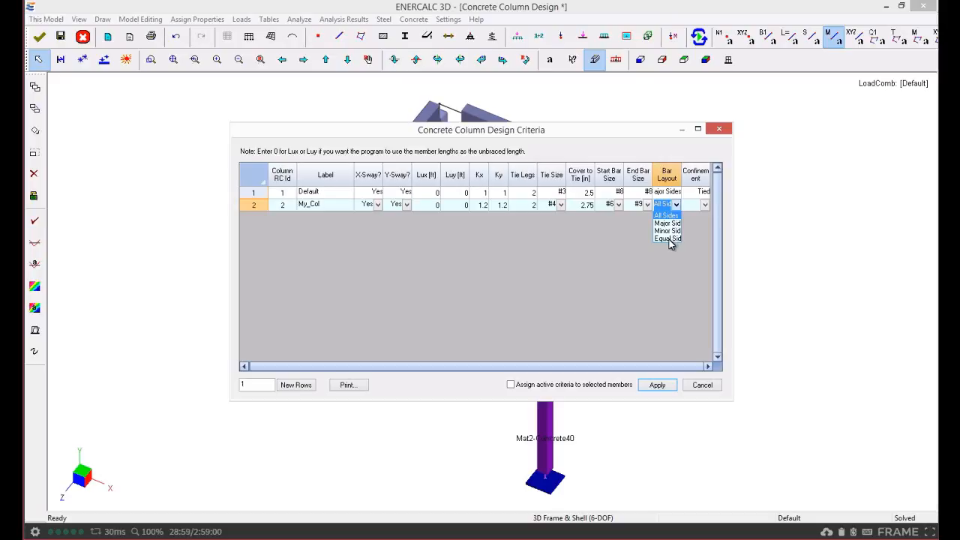
{"action": "left_click", "coordinate": [667, 238]}
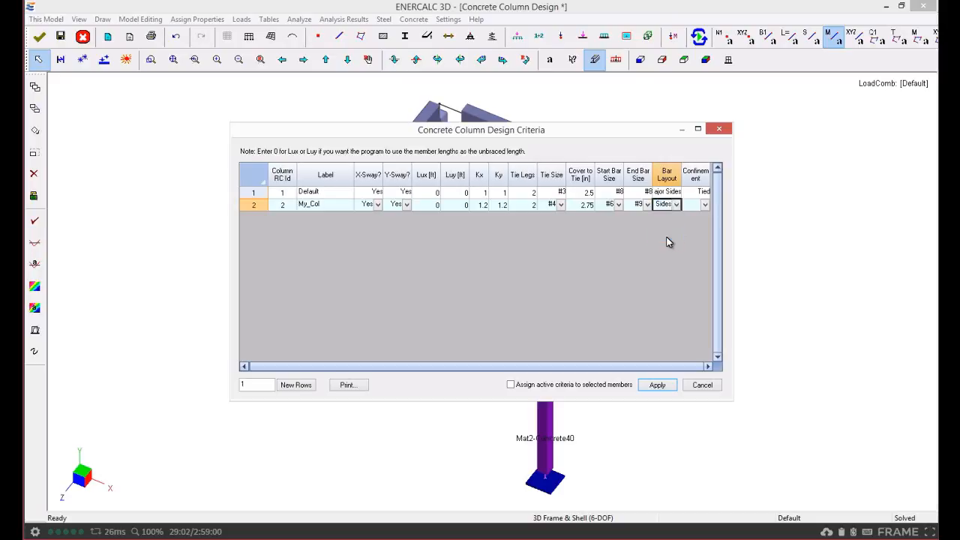
{"action": "left_click", "coordinate": [704, 207]}
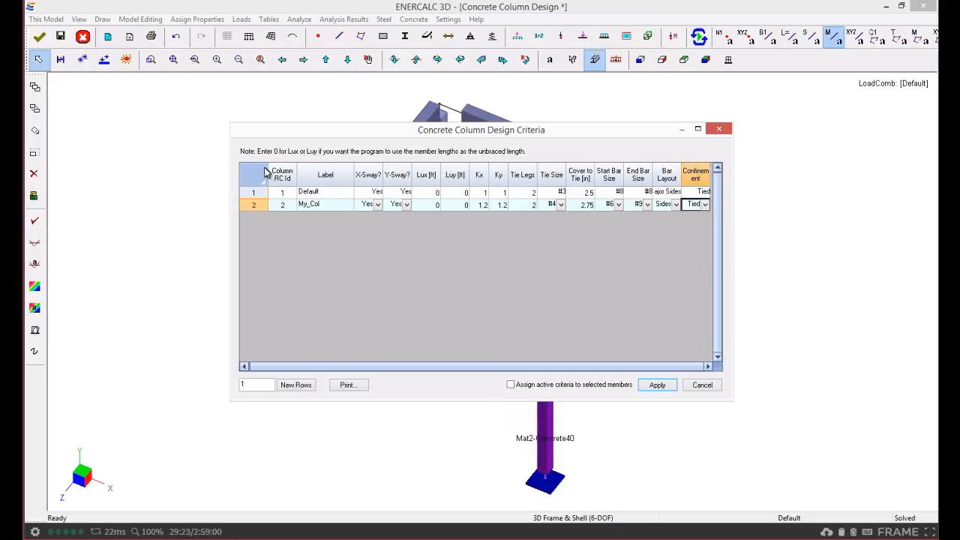
Apply the column design criteria with My_Col as the active criteria assigned to the selected front column.
{"action": "left_click", "coordinate": [318, 204]}
{"action": "left_click", "coordinate": [252, 207]}
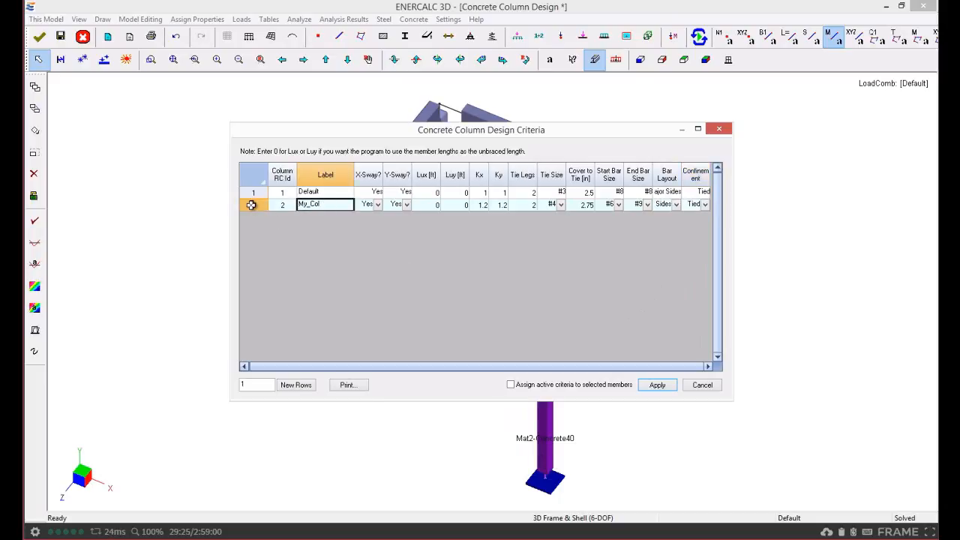
{"action": "left_click", "coordinate": [510, 384]}
{"action": "left_click", "coordinate": [656, 385]}
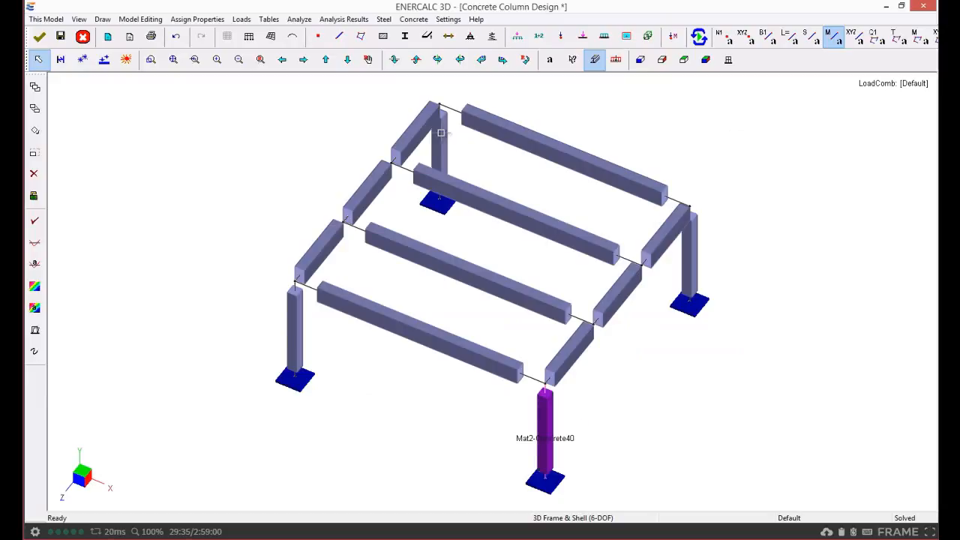
Invert the selection and exclude all members other than the front column from concrete design, applying it to members only.
{"action": "left_click", "coordinate": [415, 19]}
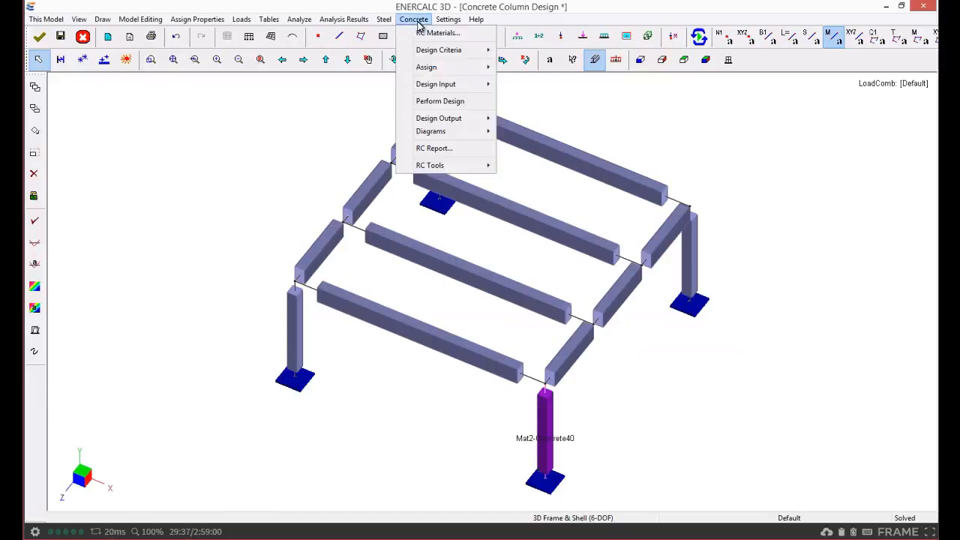
{"action": "mouse_move", "coordinate": [425, 54]}
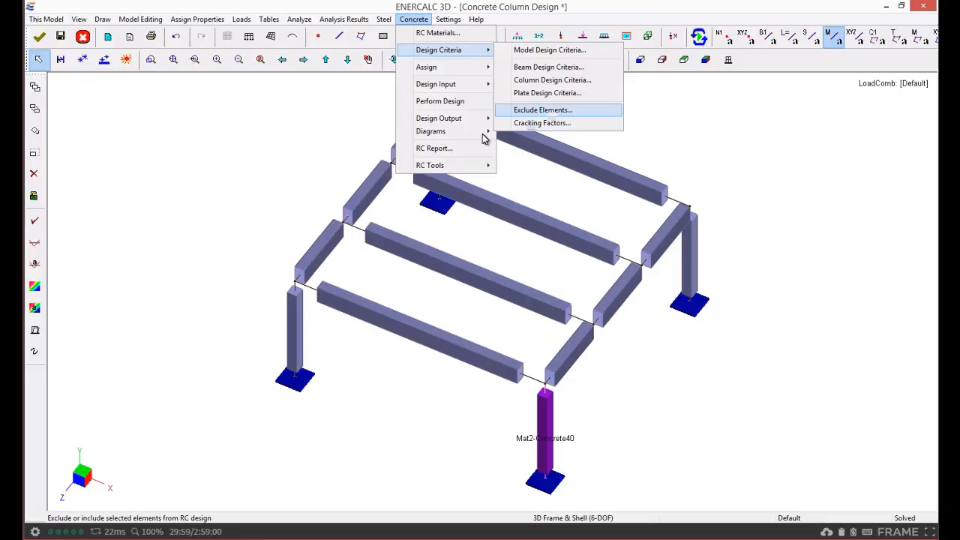
{"action": "left_click", "coordinate": [337, 143]}
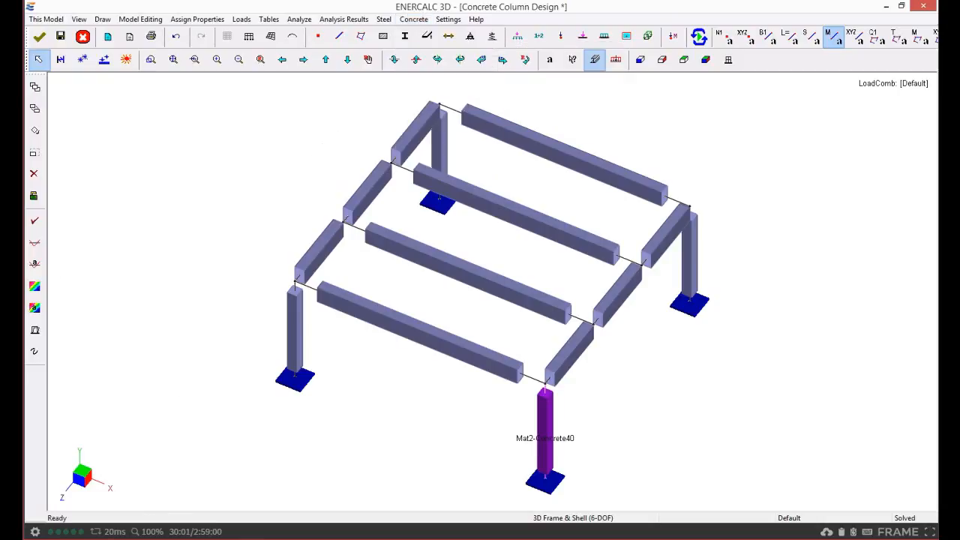
{"action": "left_click", "coordinate": [61, 60]}
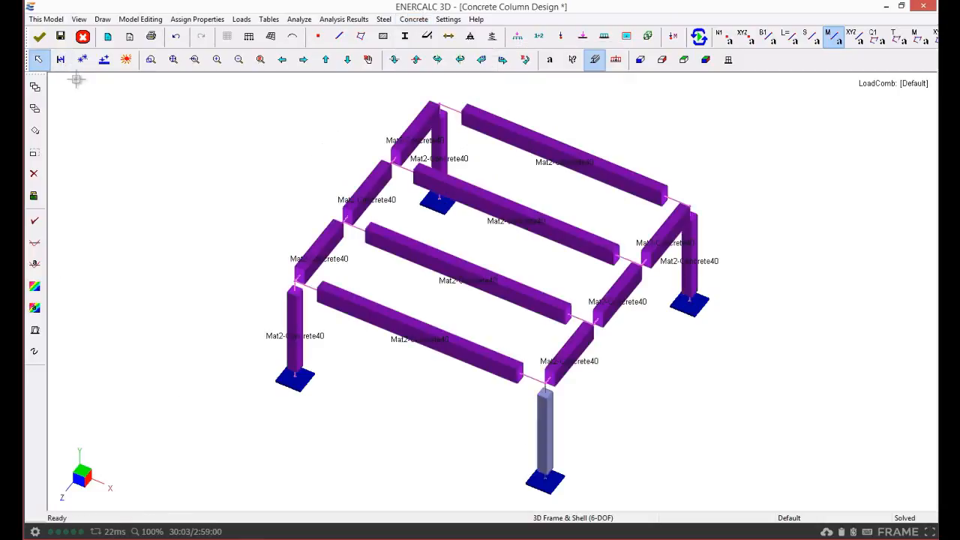
{"action": "left_click", "coordinate": [413, 19]}
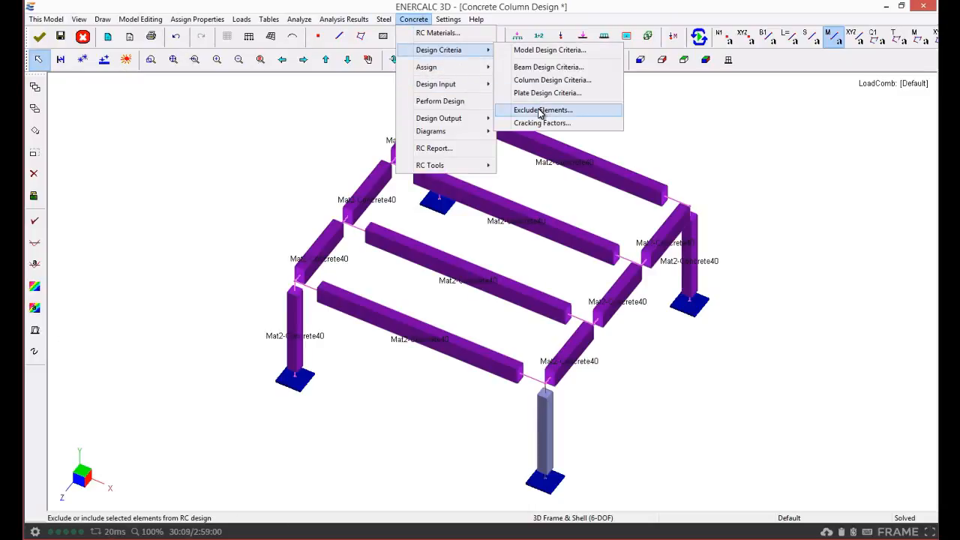
{"action": "left_click", "coordinate": [540, 112]}
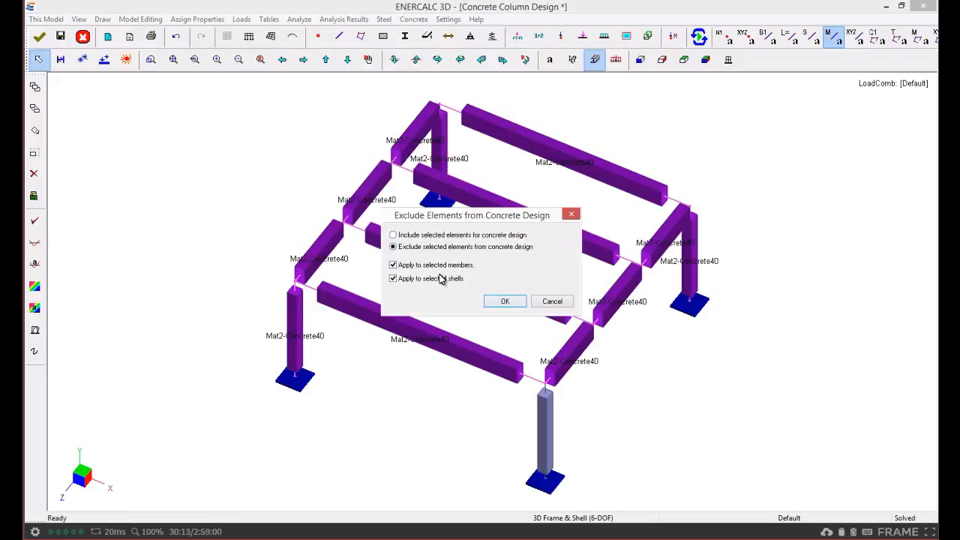
{"action": "left_click", "coordinate": [412, 280]}
{"action": "left_click", "coordinate": [513, 304]}
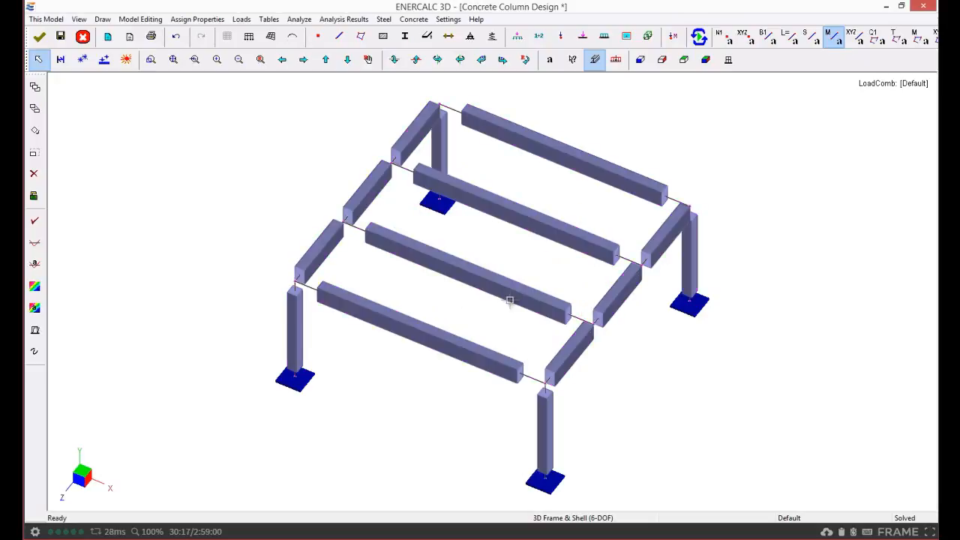
Select the front column and set it as included for concrete design.
{"action": "left_click", "coordinate": [545, 428]}
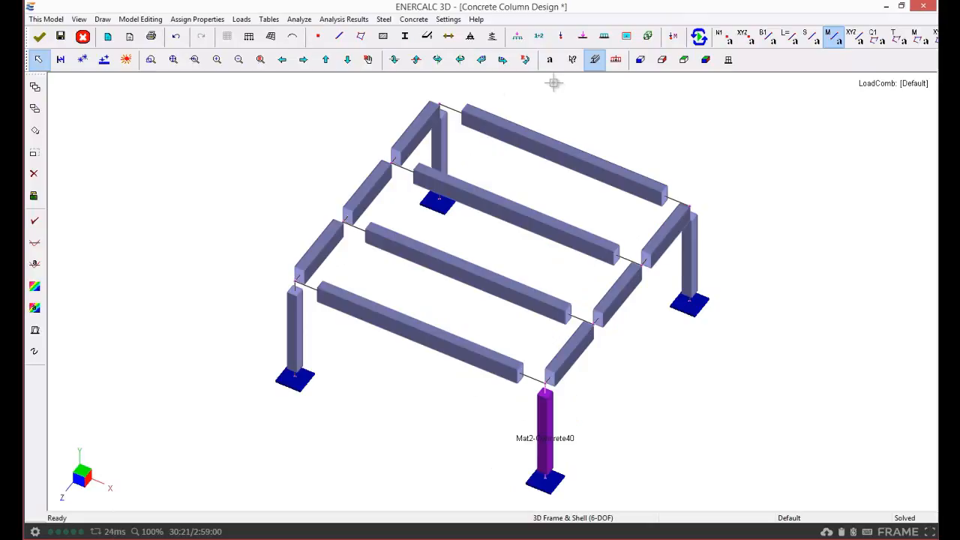
{"action": "left_click", "coordinate": [421, 22]}
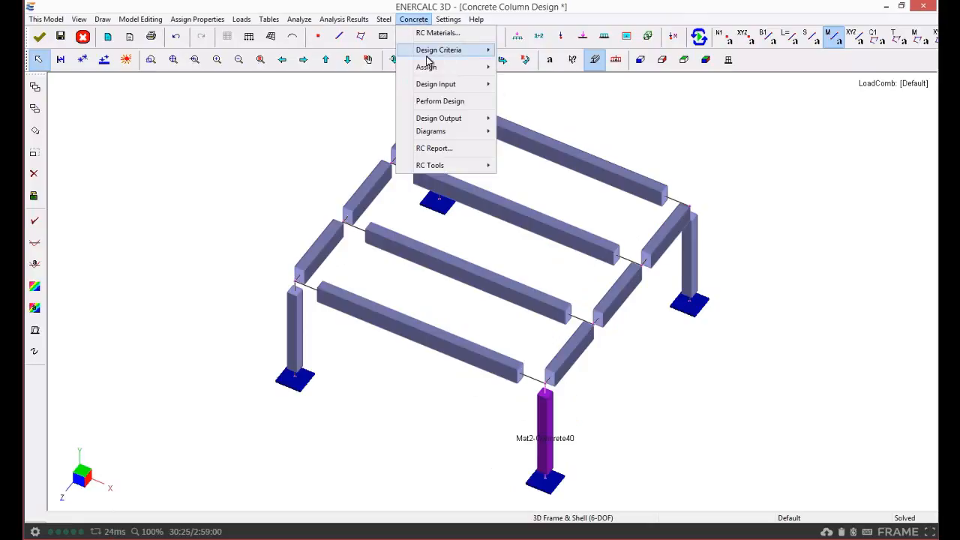
{"action": "mouse_move", "coordinate": [433, 92]}
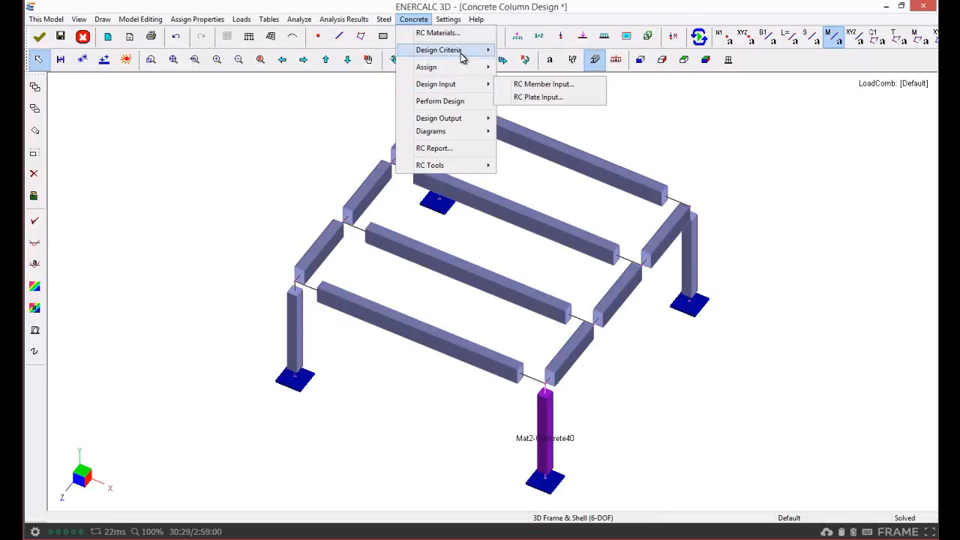
{"action": "mouse_move", "coordinate": [460, 52]}
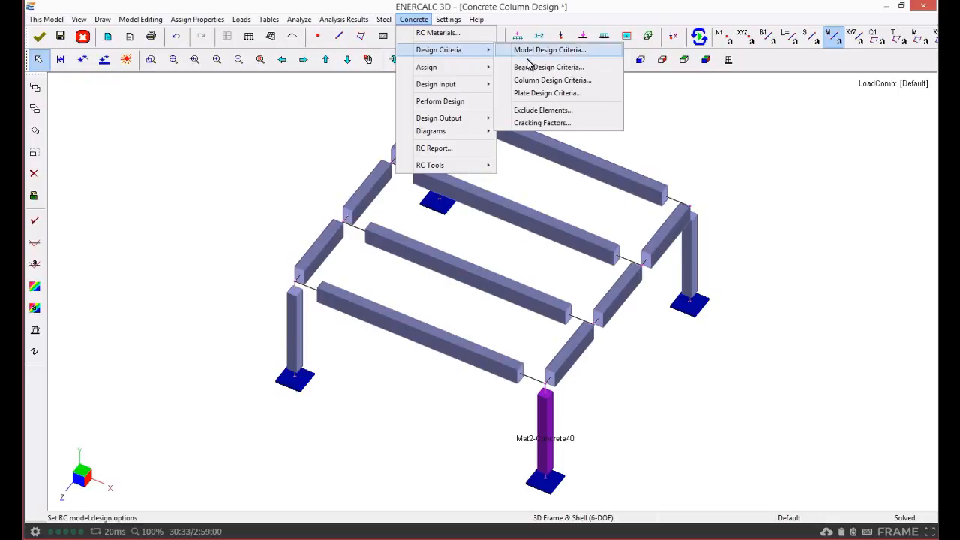
{"action": "left_click", "coordinate": [540, 110]}
{"action": "left_click", "coordinate": [411, 237]}
{"action": "left_click", "coordinate": [401, 280]}
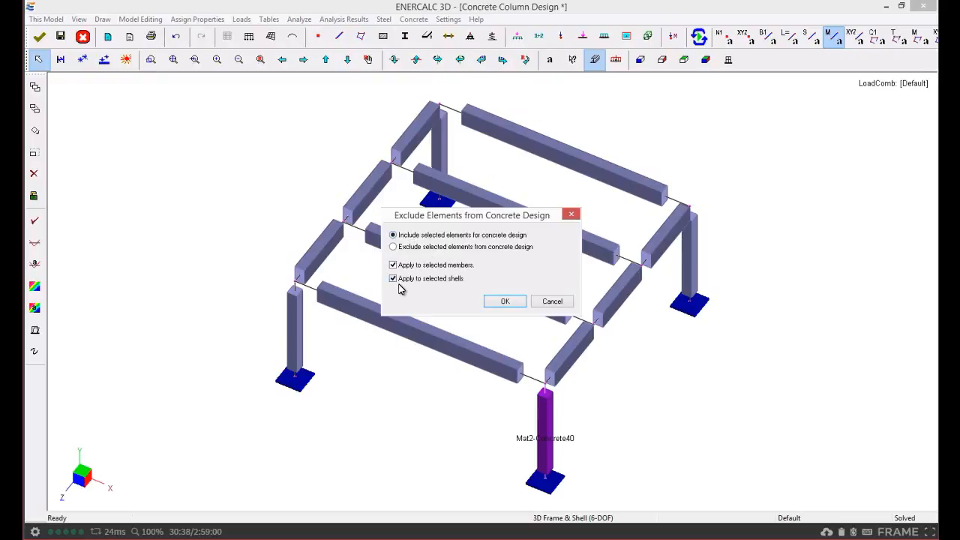
{"action": "left_click", "coordinate": [505, 301]}
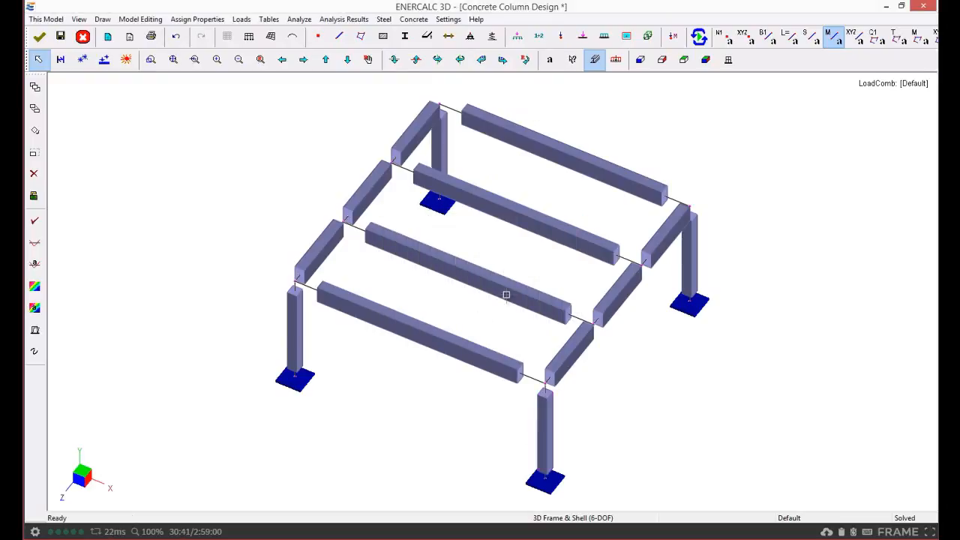
Assign a cracking factor of 0.7 to the front column, applying it to selected members but not shell elements.
{"action": "left_click", "coordinate": [543, 436]}
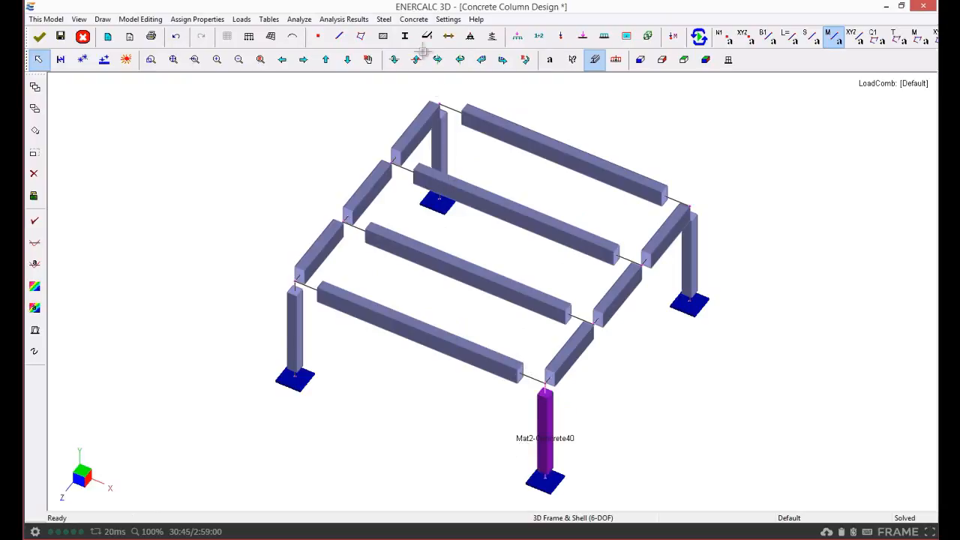
{"action": "left_click", "coordinate": [415, 20]}
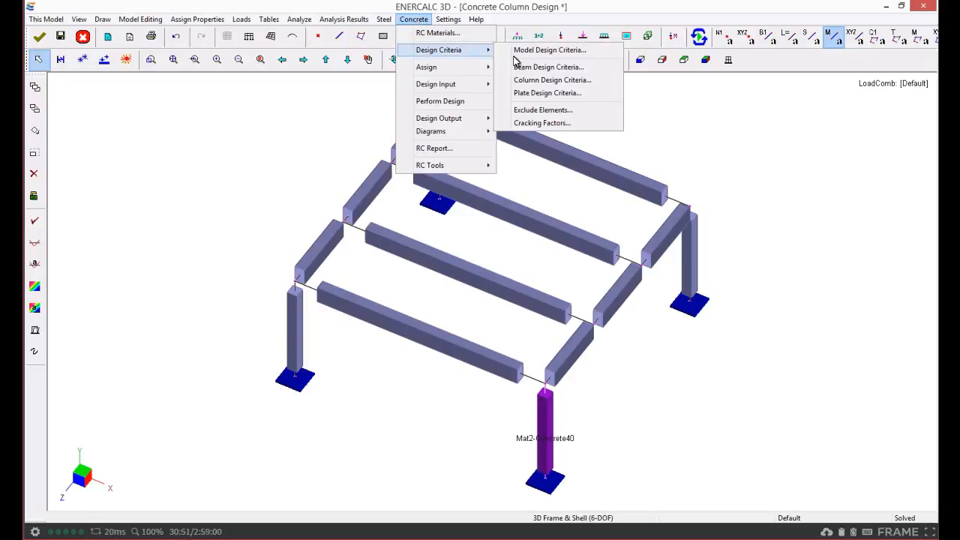
{"action": "left_click", "coordinate": [542, 124]}
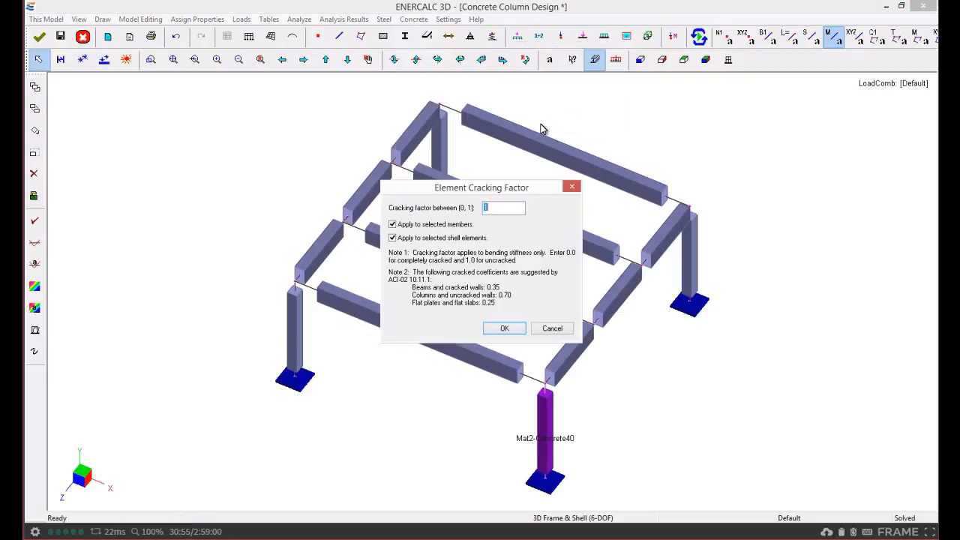
{"action": "left_click_drag", "start_coordinate": [405, 187], "coordinate": [187, 106]}
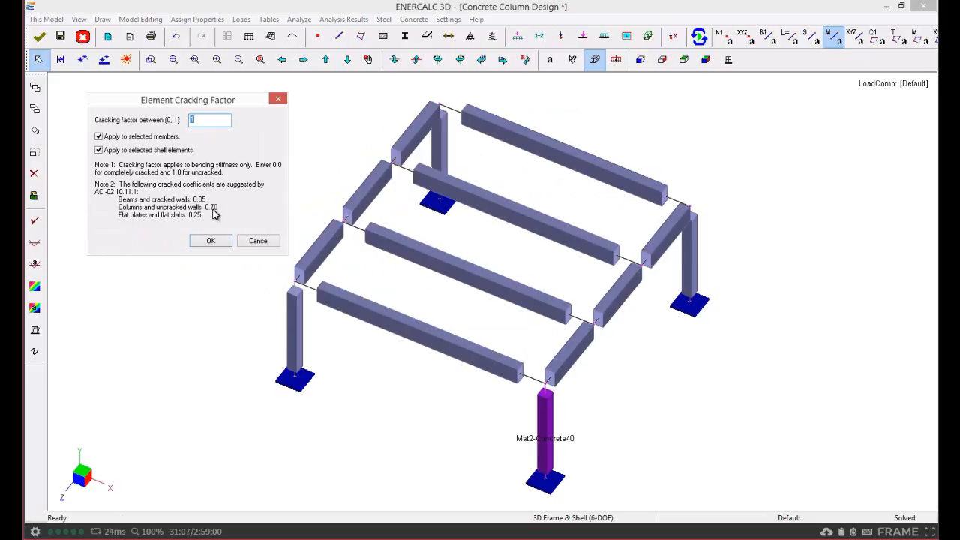
{"action": "type", "text": "0.7"}
{"action": "left_click", "coordinate": [121, 152]}
{"action": "left_click", "coordinate": [221, 242]}
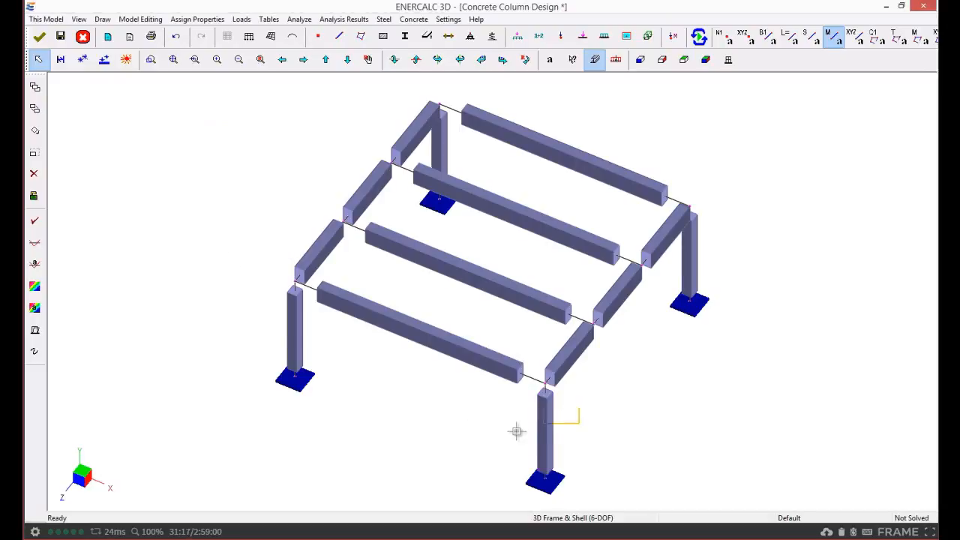
Select the front column and review the criteria and exclusion options for assigning column design properties, without assigning anything.
{"action": "left_click", "coordinate": [542, 427]}
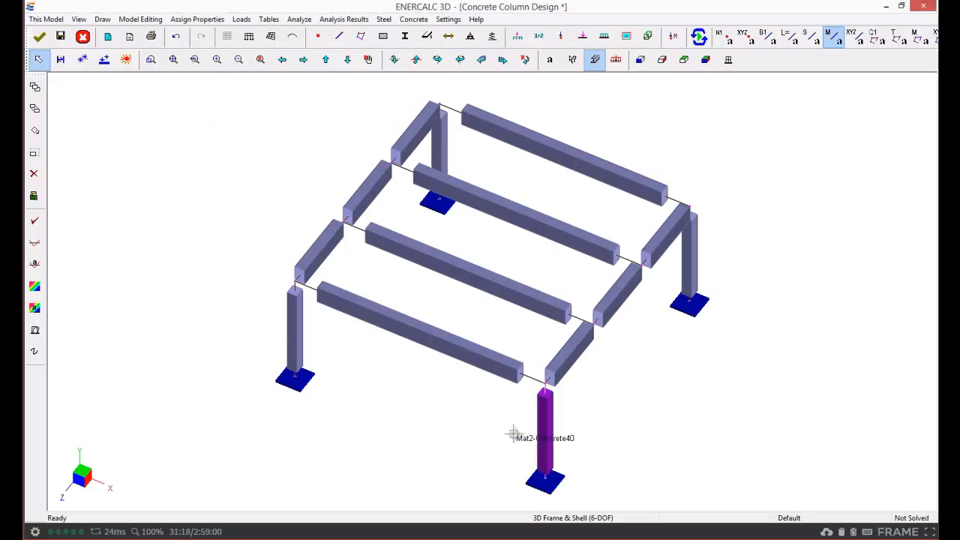
{"action": "left_click", "coordinate": [413, 19]}
{"action": "mouse_move", "coordinate": [431, 71]}
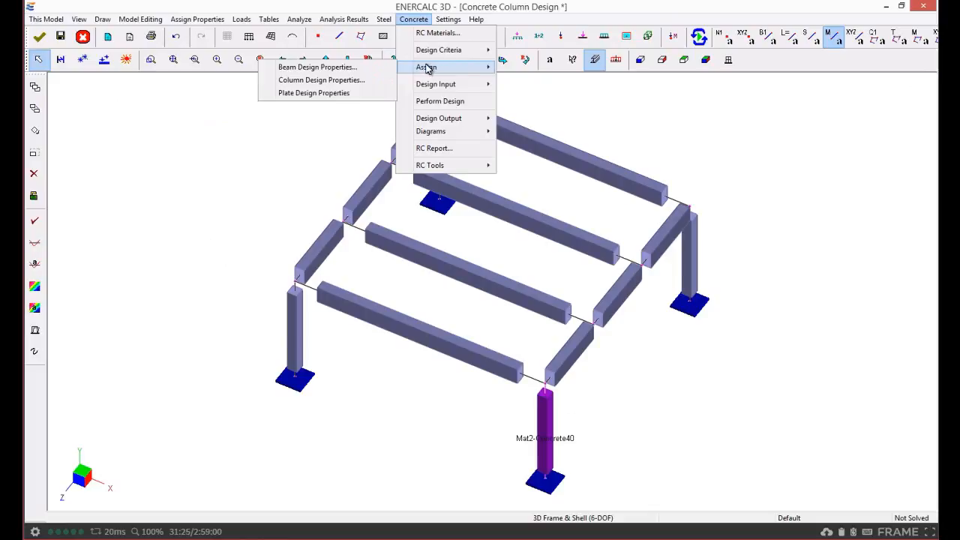
{"action": "left_click", "coordinate": [343, 87]}
{"action": "left_click_drag", "start_coordinate": [382, 205], "coordinate": [112, 101]}
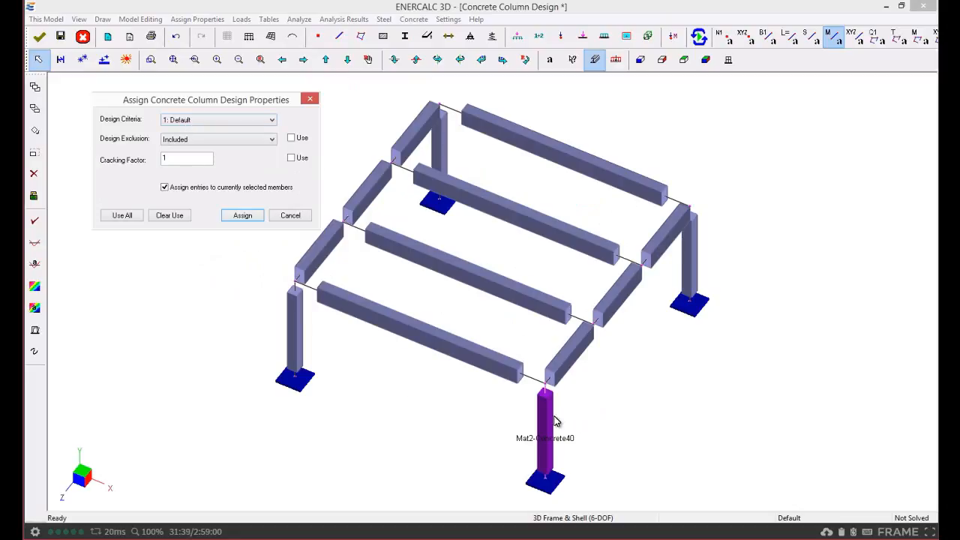
{"action": "left_click", "coordinate": [197, 121]}
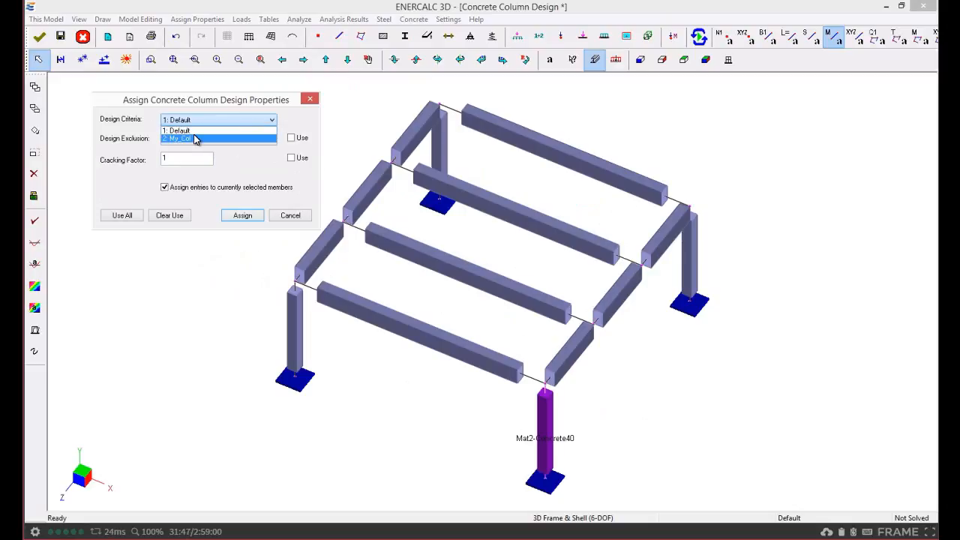
{"action": "left_click", "coordinate": [121, 137]}
{"action": "left_click", "coordinate": [184, 141]}
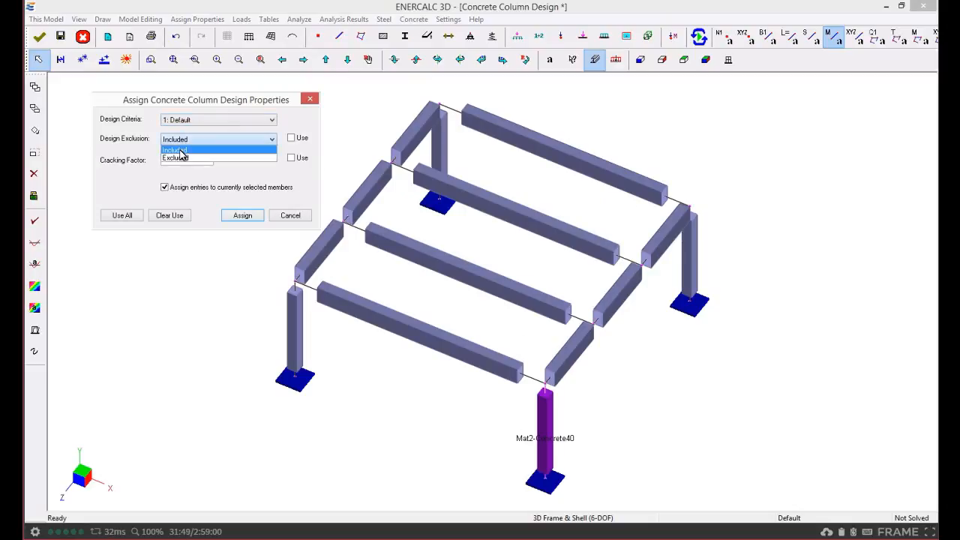
{"action": "left_click", "coordinate": [135, 132]}
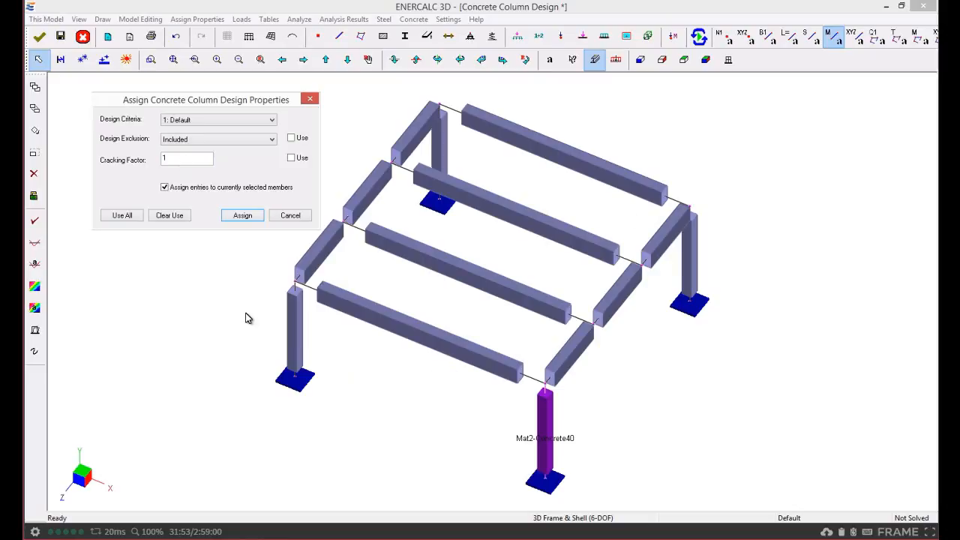
{"action": "left_click", "coordinate": [290, 217]}
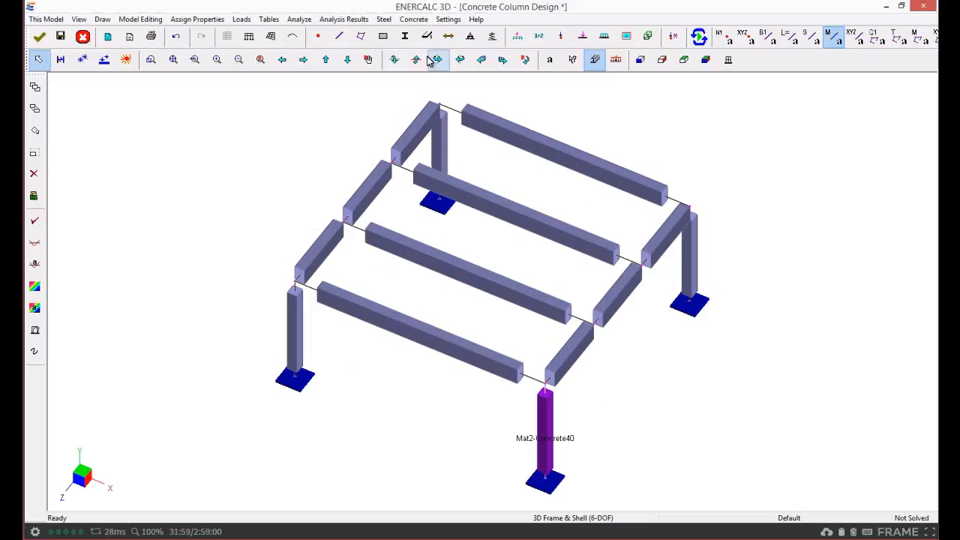
Open the concrete member input table and examine the member class, design criteria and exclusion entries of member 12.
{"action": "left_click", "coordinate": [410, 21]}
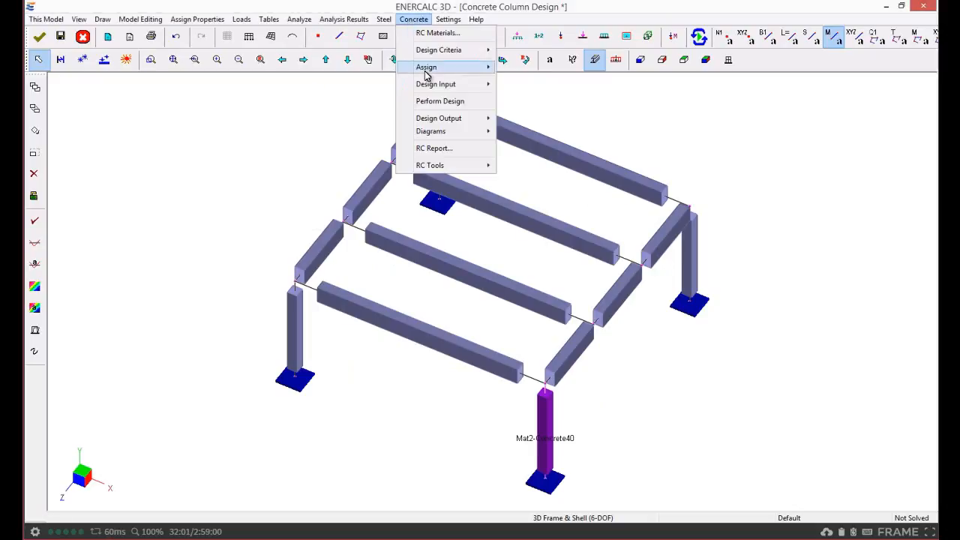
{"action": "mouse_move", "coordinate": [431, 89]}
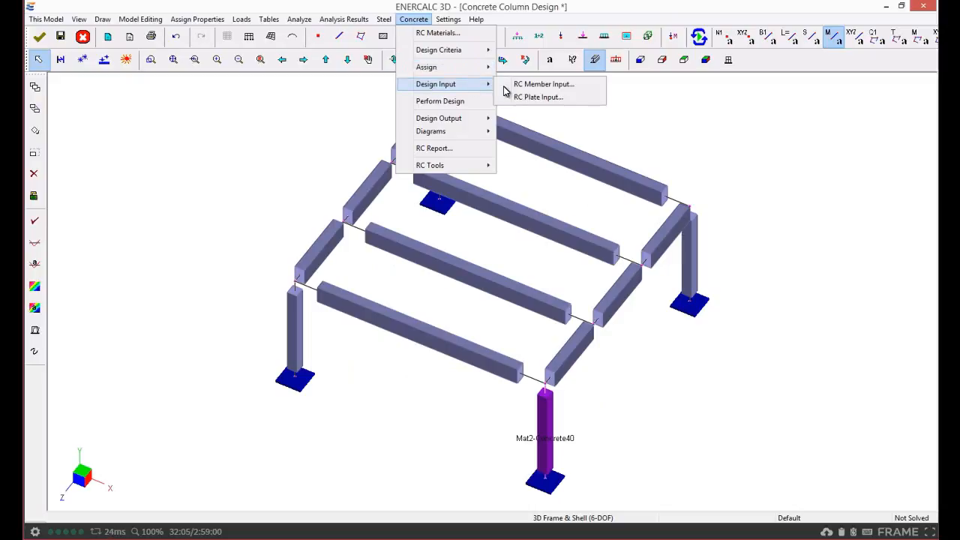
{"action": "left_click", "coordinate": [532, 85]}
{"action": "left_click_drag", "start_coordinate": [486, 131], "coordinate": [229, 98]}
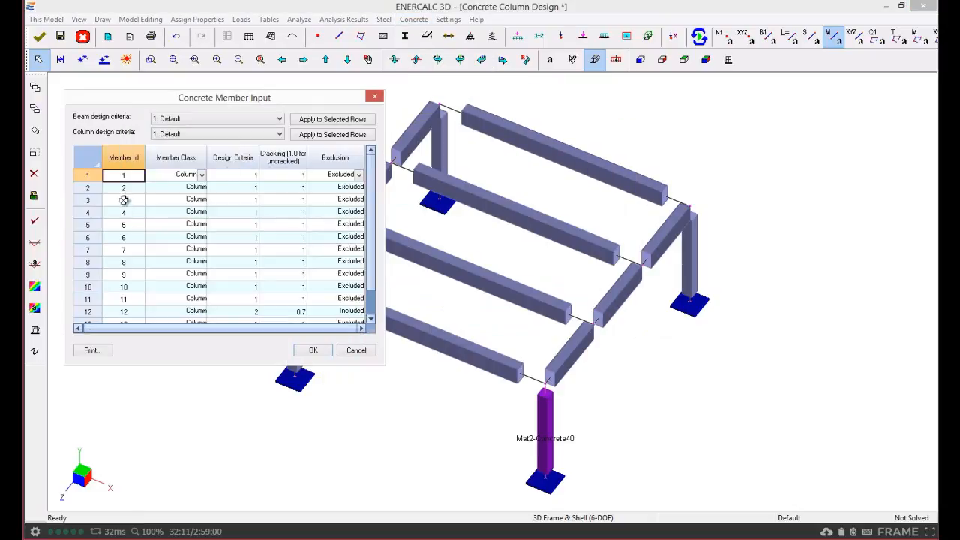
{"action": "left_click", "coordinate": [330, 311]}
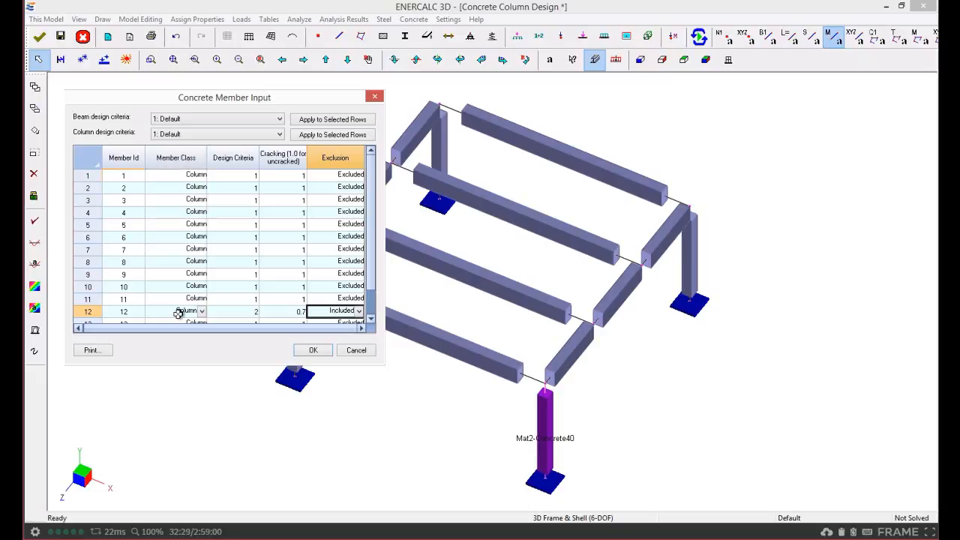
{"action": "left_click", "coordinate": [201, 311]}
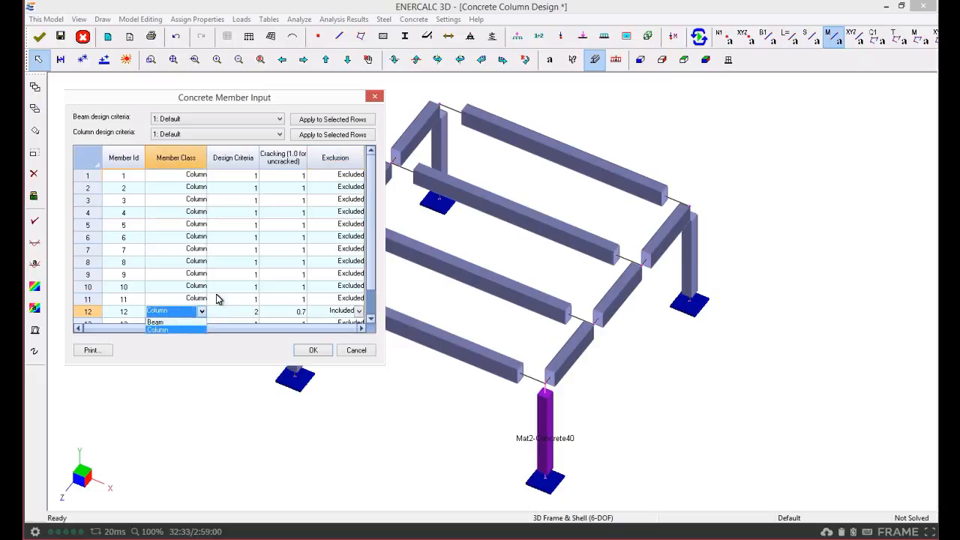
{"action": "left_click", "coordinate": [231, 158]}
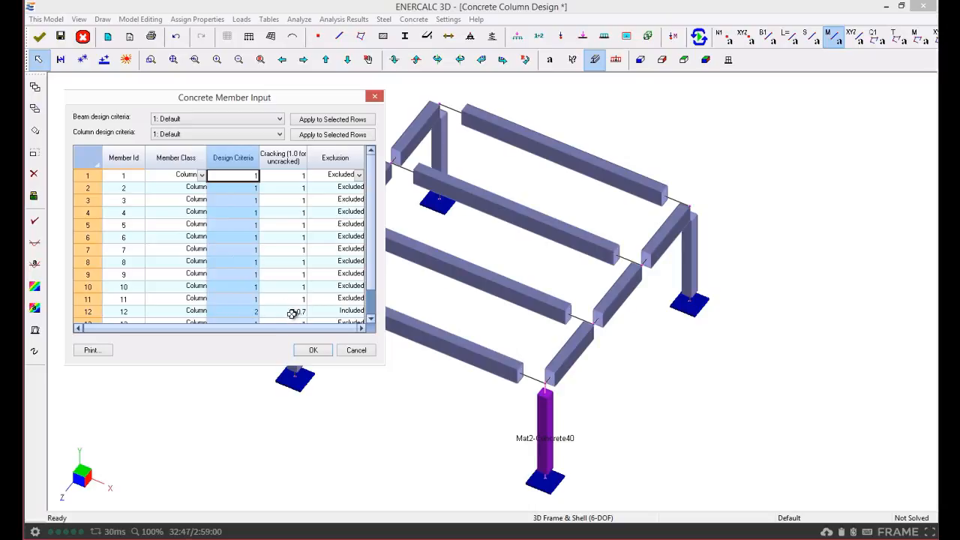
{"action": "left_click", "coordinate": [191, 310]}
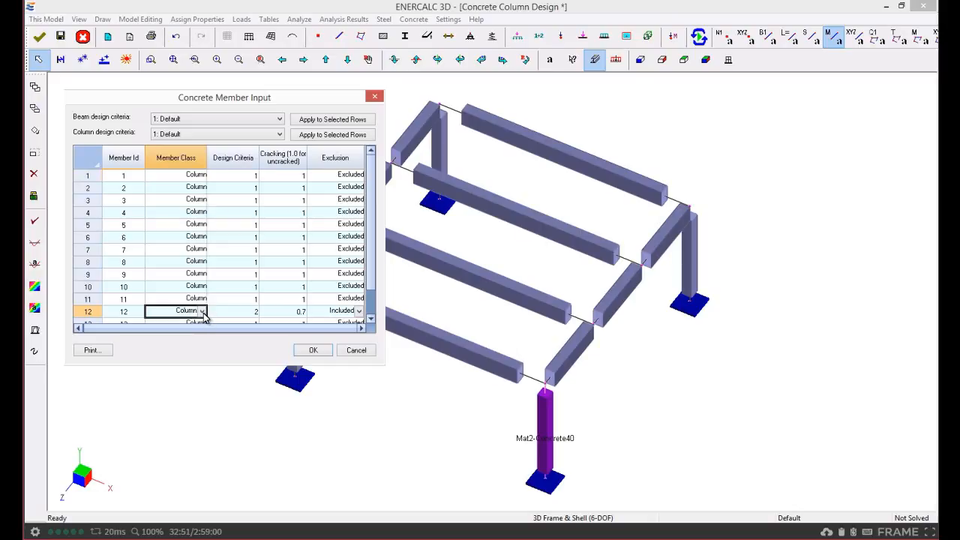
Set member 11's cracking factor to 0.7 in the concrete member input and keep member 10 as Excluded.
{"action": "left_click", "coordinate": [287, 313]}
{"action": "left_click", "coordinate": [287, 300]}
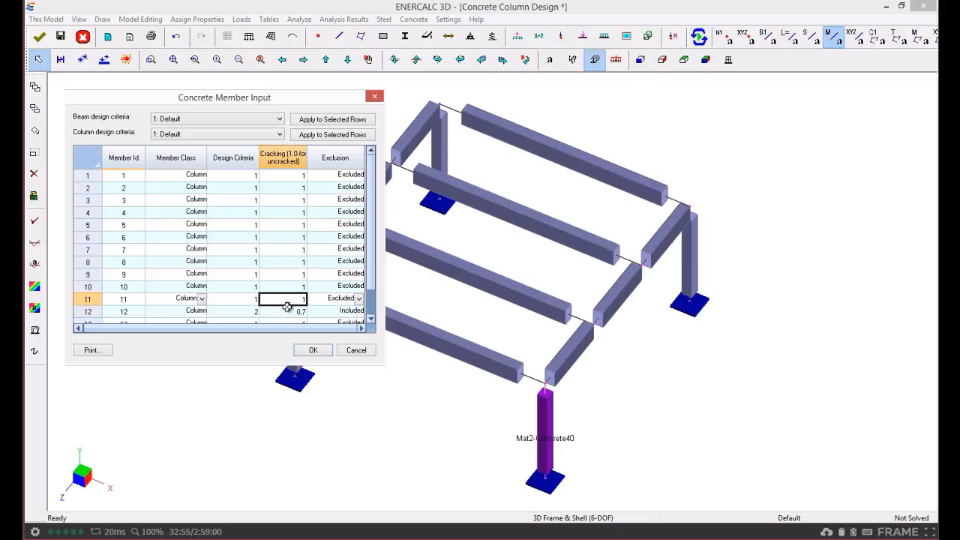
{"action": "type", "text": "0.7"}
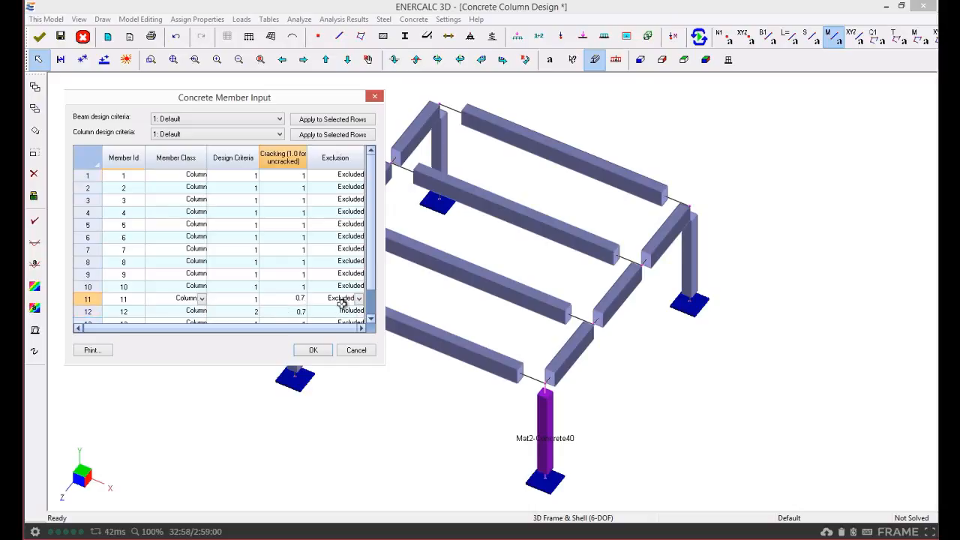
{"action": "left_click", "coordinate": [300, 288]}
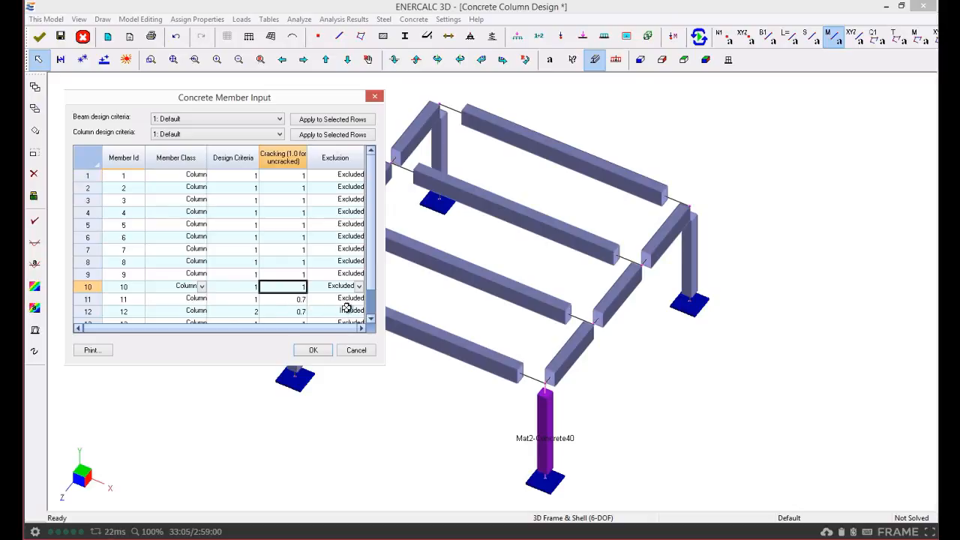
{"action": "left_click", "coordinate": [359, 287]}
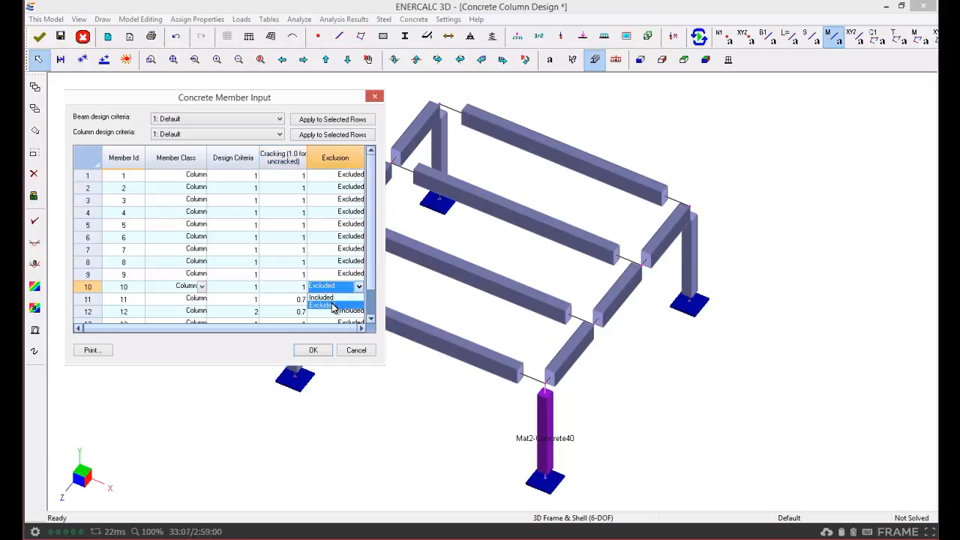
{"action": "left_click", "coordinate": [332, 308]}
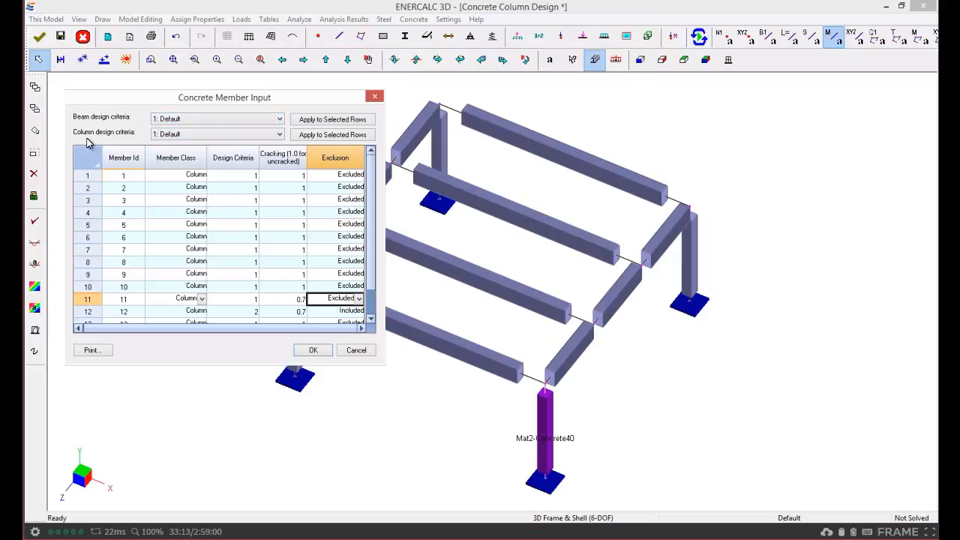
Apply the column design criteria My_Col to member 11 and accept the concrete member input.
{"action": "left_click", "coordinate": [173, 136]}
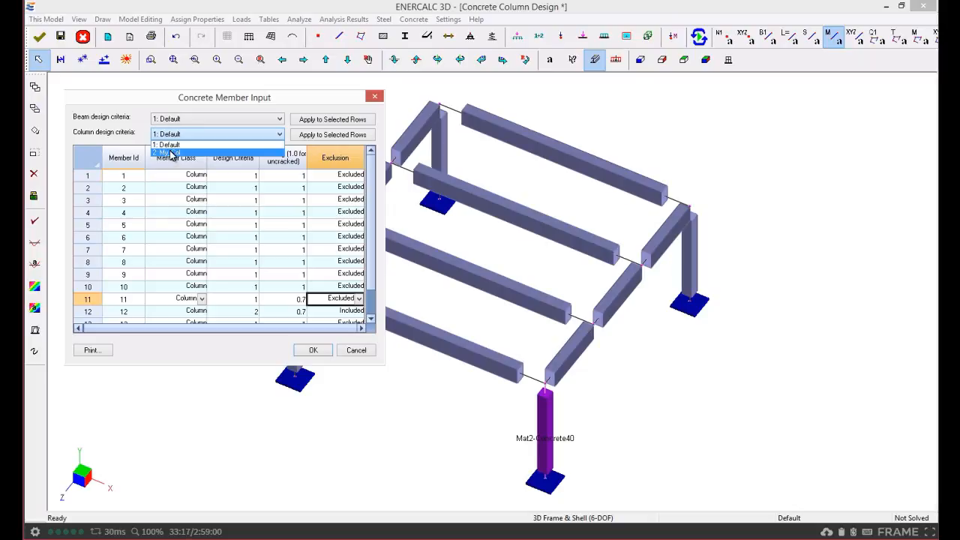
{"action": "left_click", "coordinate": [170, 153]}
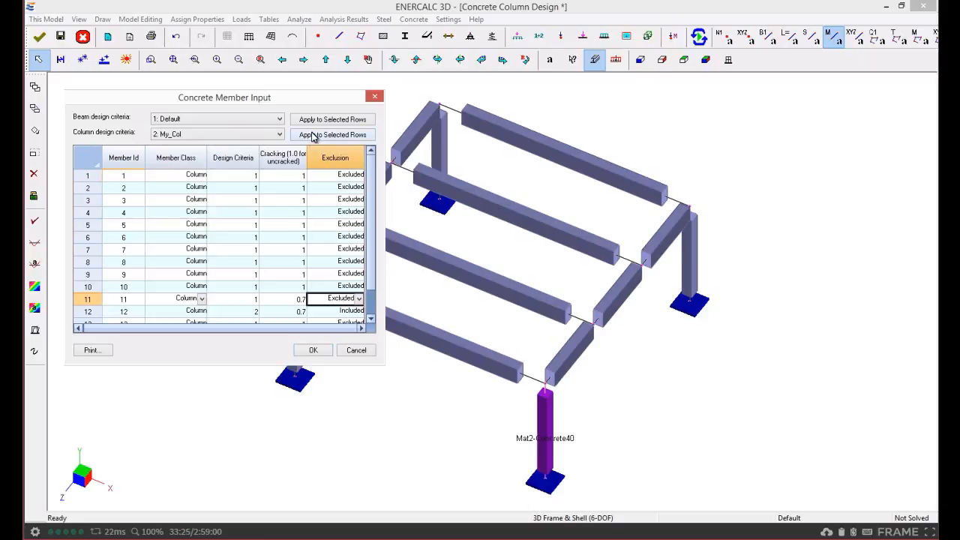
{"action": "left_click", "coordinate": [241, 300]}
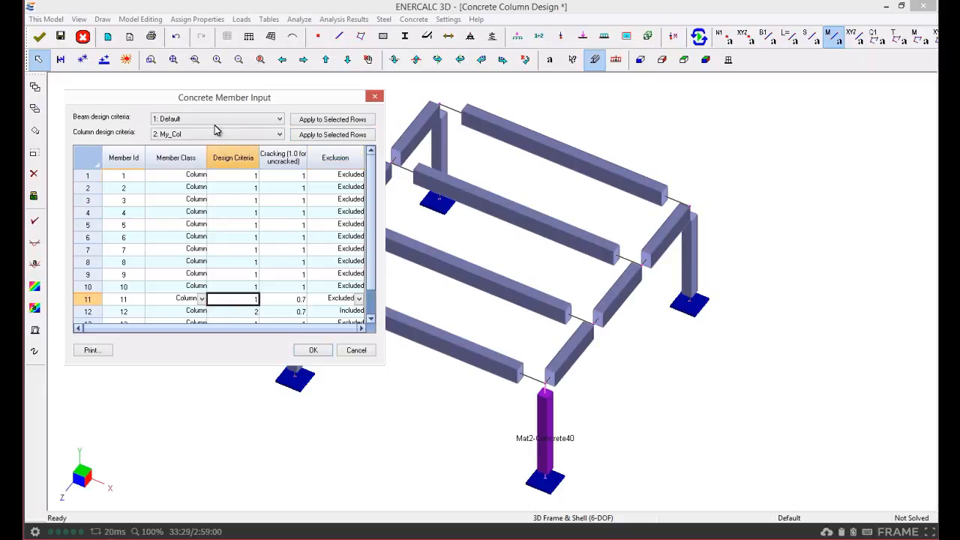
{"action": "left_click", "coordinate": [316, 140]}
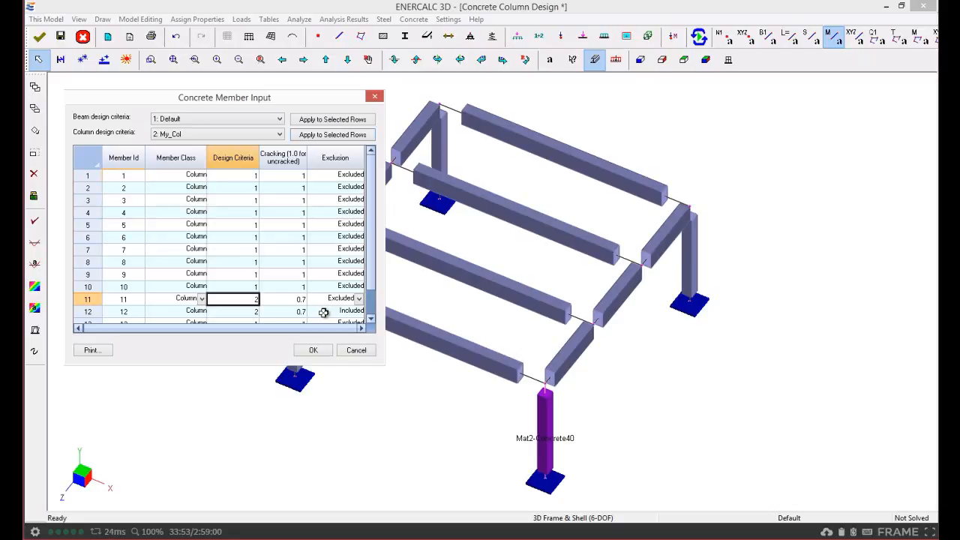
{"action": "left_click", "coordinate": [315, 350]}
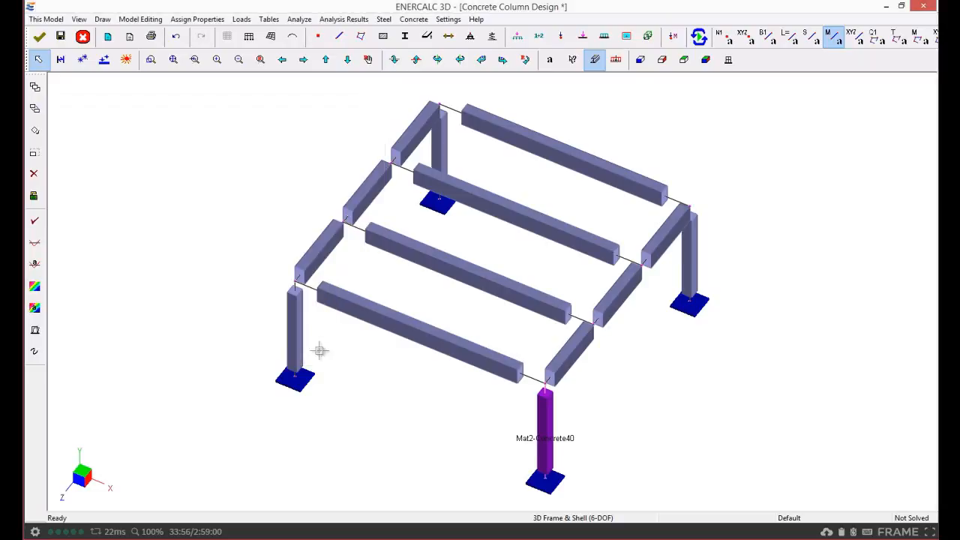
Run the structural analysis of the frame model and dismiss the analysis status report.
{"action": "left_click", "coordinate": [414, 19]}
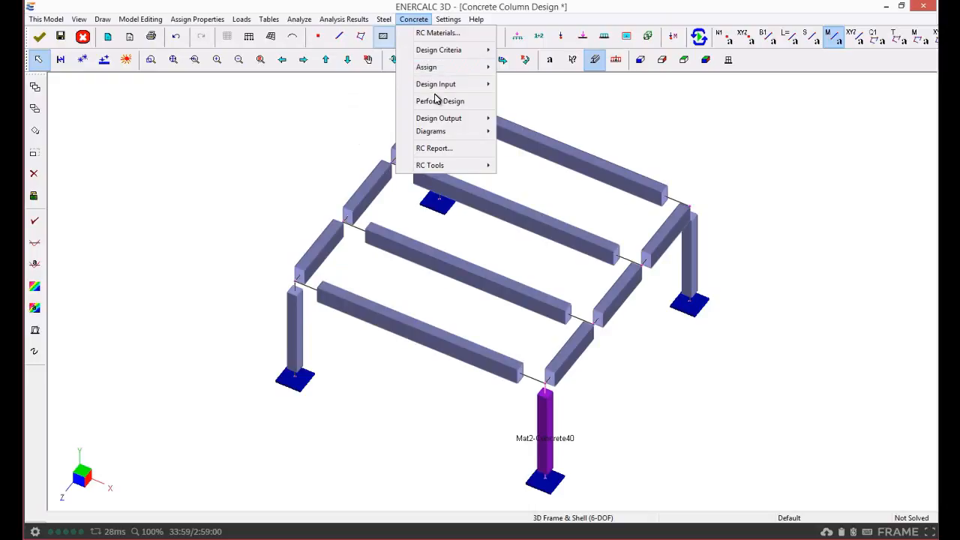
{"action": "mouse_move", "coordinate": [436, 89]}
{"action": "left_click", "coordinate": [644, 108]}
{"action": "left_click", "coordinate": [698, 36]}
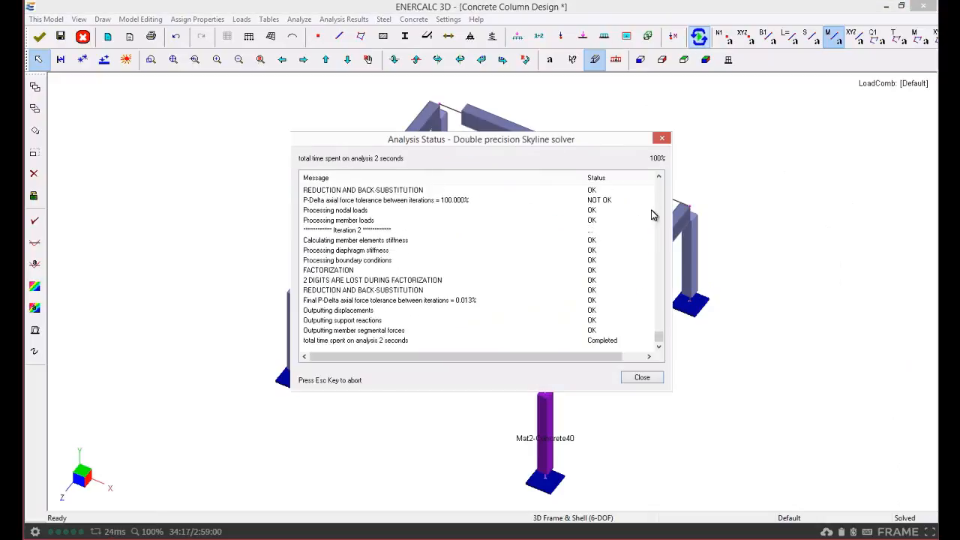
{"action": "left_click", "coordinate": [642, 378]}
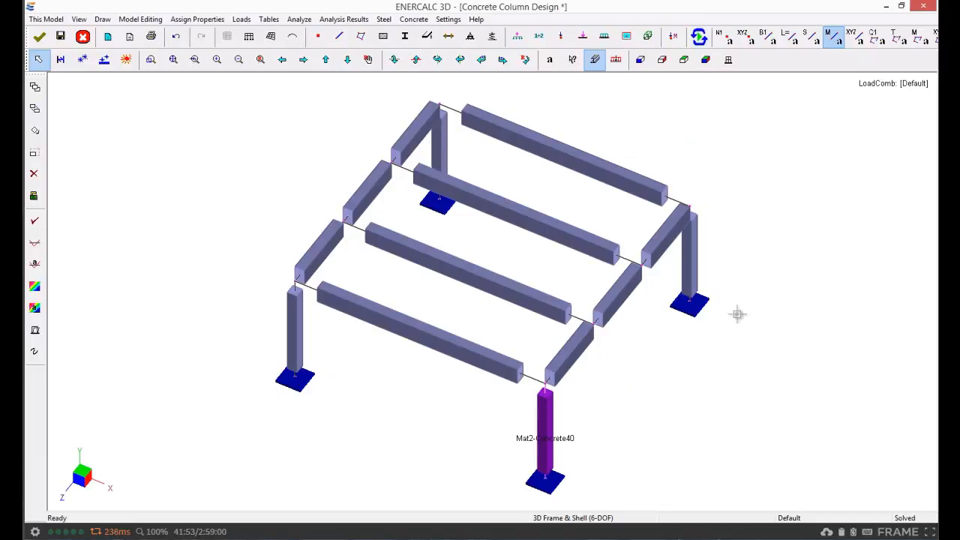
Perform the concrete design on the solved model and dismiss its status report.
{"action": "left_click", "coordinate": [413, 19]}
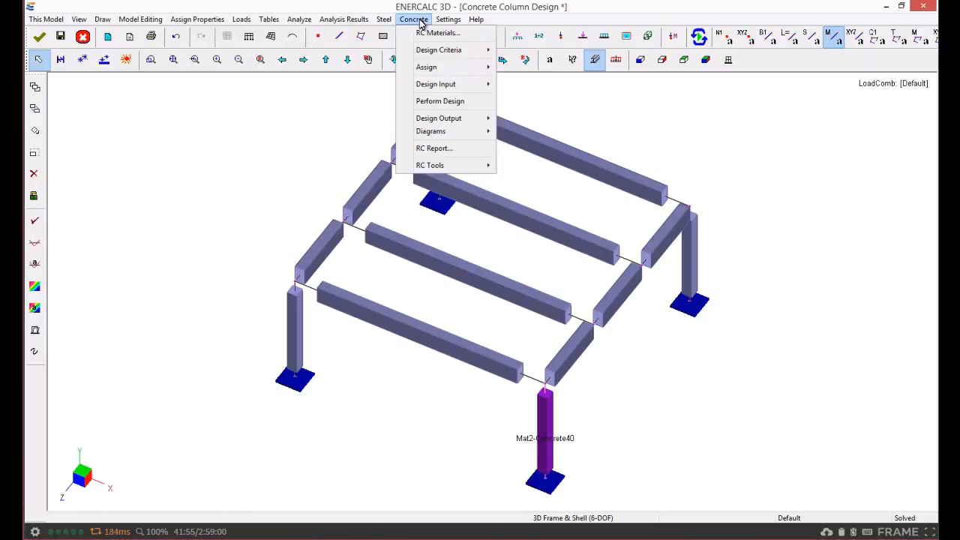
{"action": "left_click", "coordinate": [439, 102]}
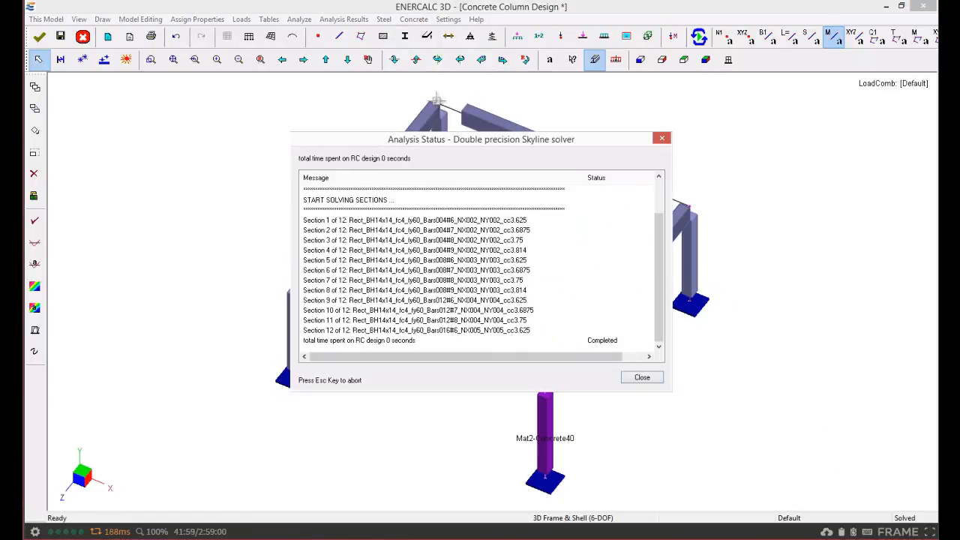
{"action": "left_click", "coordinate": [641, 379]}
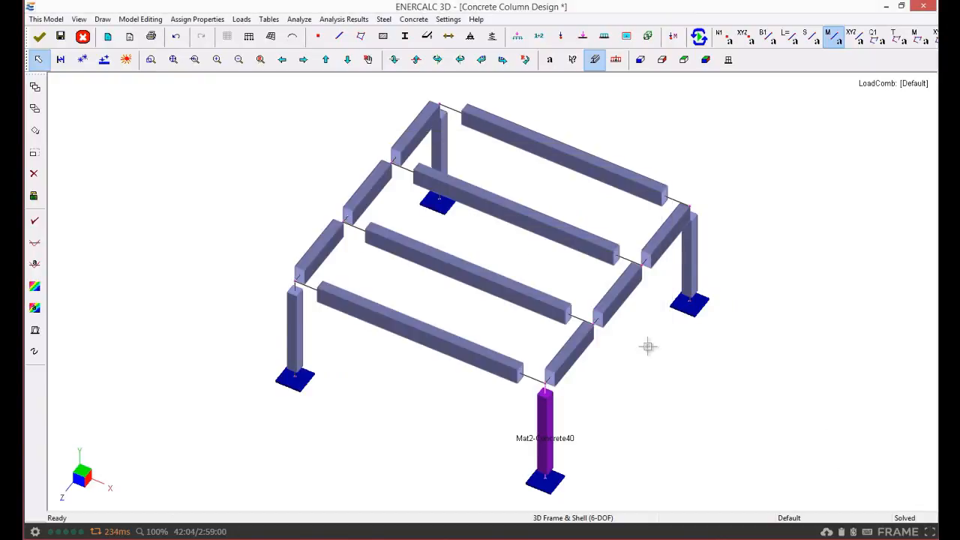
View the RC analysis envelope for concrete design with load combination 6: ACI-2005_Eq9-2a.
{"action": "left_click", "coordinate": [414, 20]}
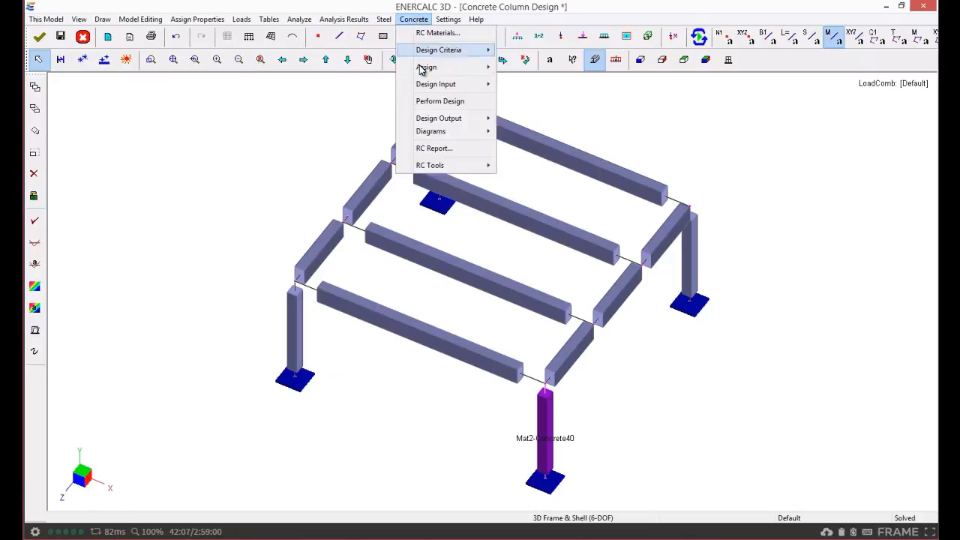
{"action": "mouse_move", "coordinate": [429, 122]}
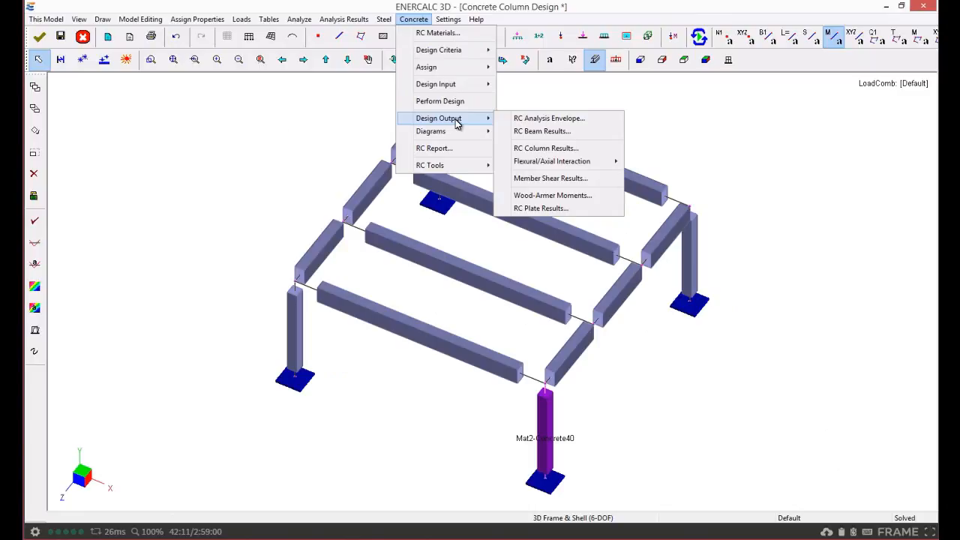
{"action": "left_click", "coordinate": [542, 122]}
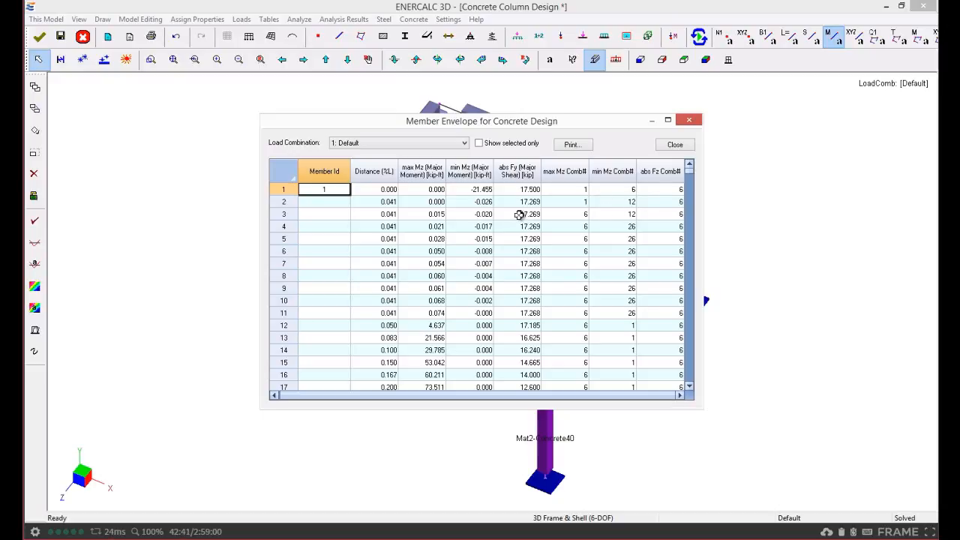
{"action": "left_click", "coordinate": [381, 148]}
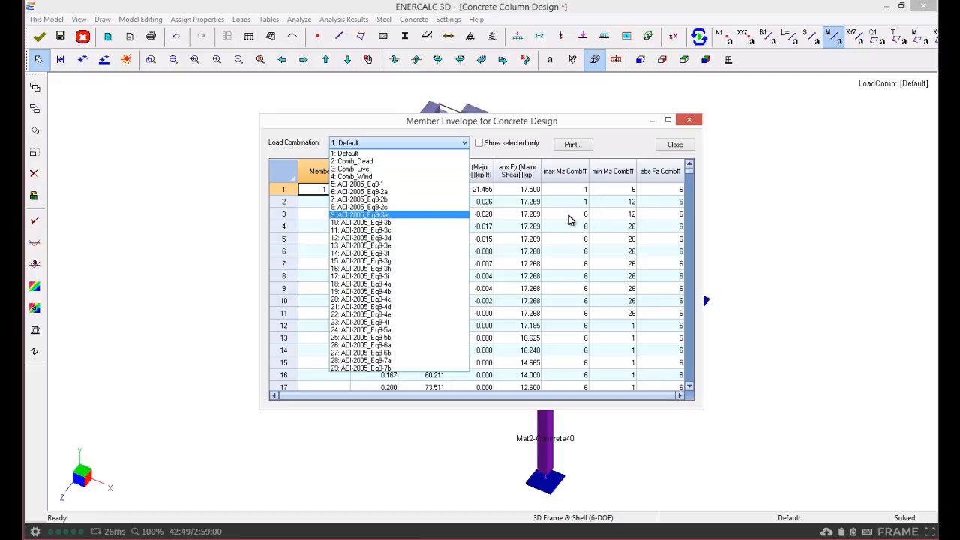
{"action": "left_click", "coordinate": [399, 193]}
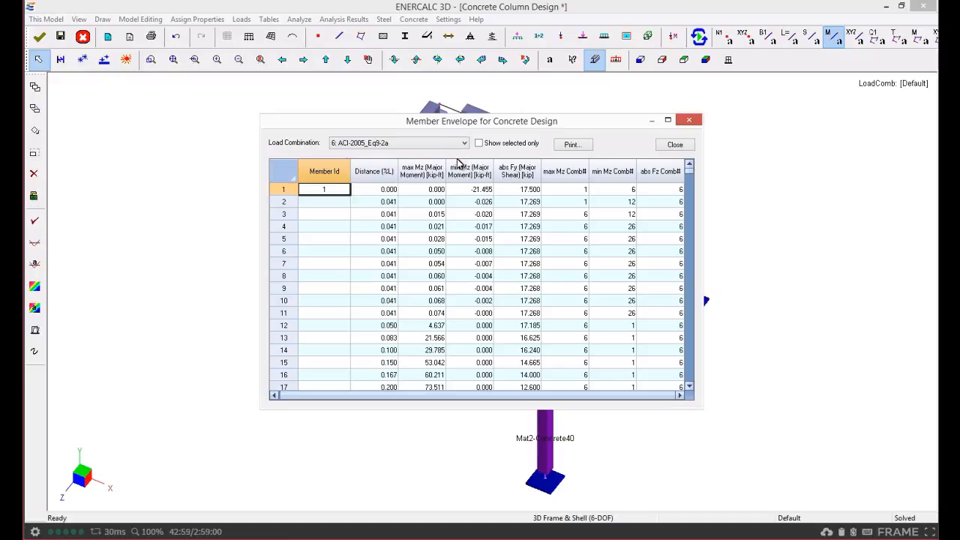
Switch the member envelope for concrete design to load combination 13: ACI-2005_Eq9-3e and close the results.
{"action": "left_click", "coordinate": [413, 144]}
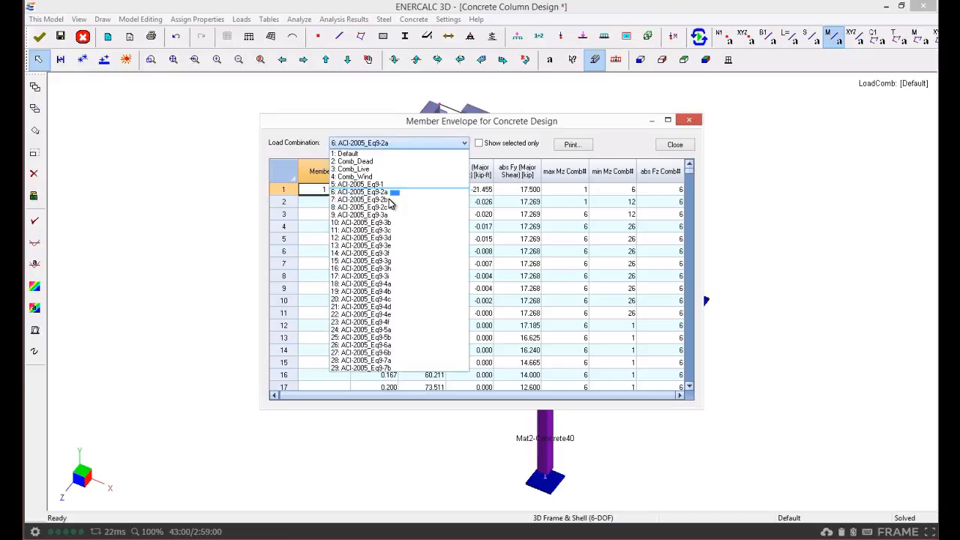
{"action": "left_click", "coordinate": [383, 247]}
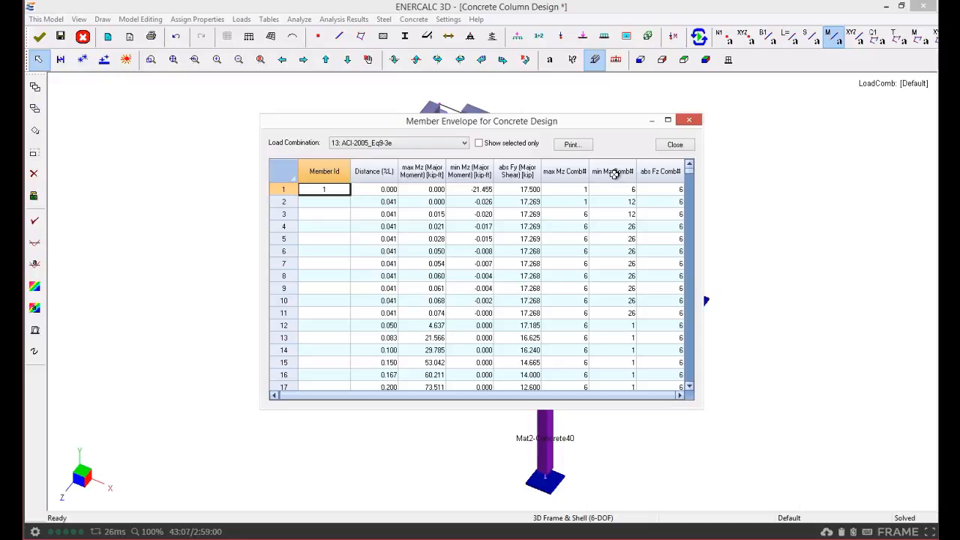
{"action": "left_click", "coordinate": [676, 145]}
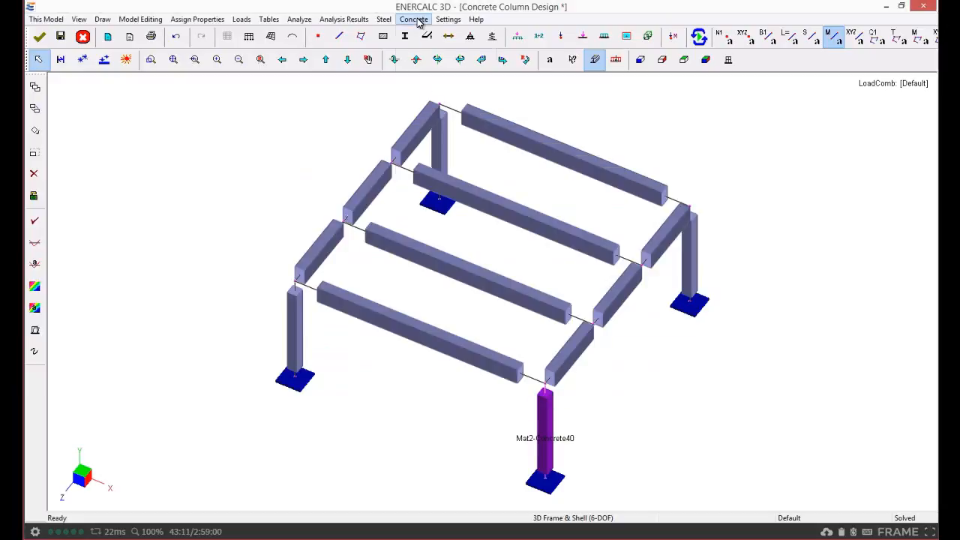
Show the RC column design results, enlarging the result window and widening the Section column to read the full label.
{"action": "left_click", "coordinate": [417, 21]}
{"action": "mouse_move", "coordinate": [430, 124]}
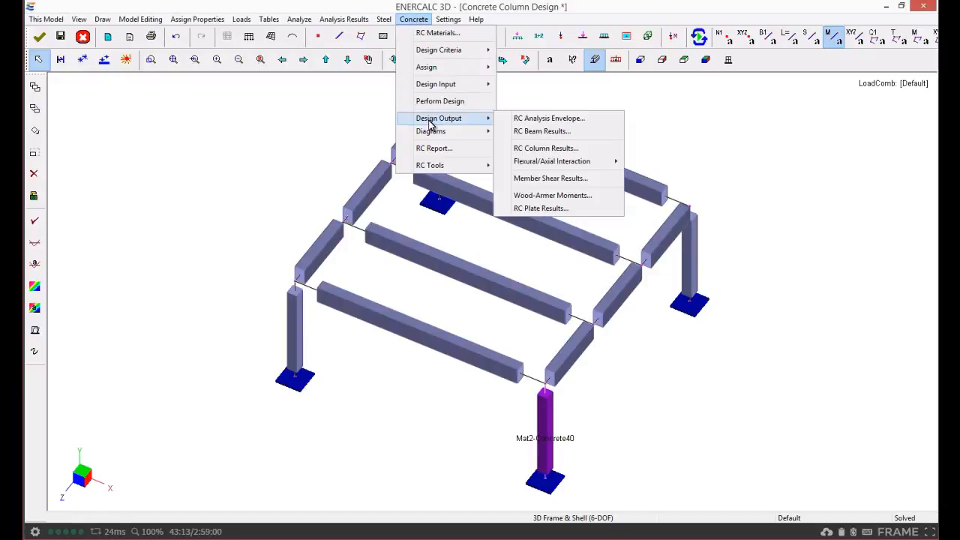
{"action": "left_click", "coordinate": [530, 148]}
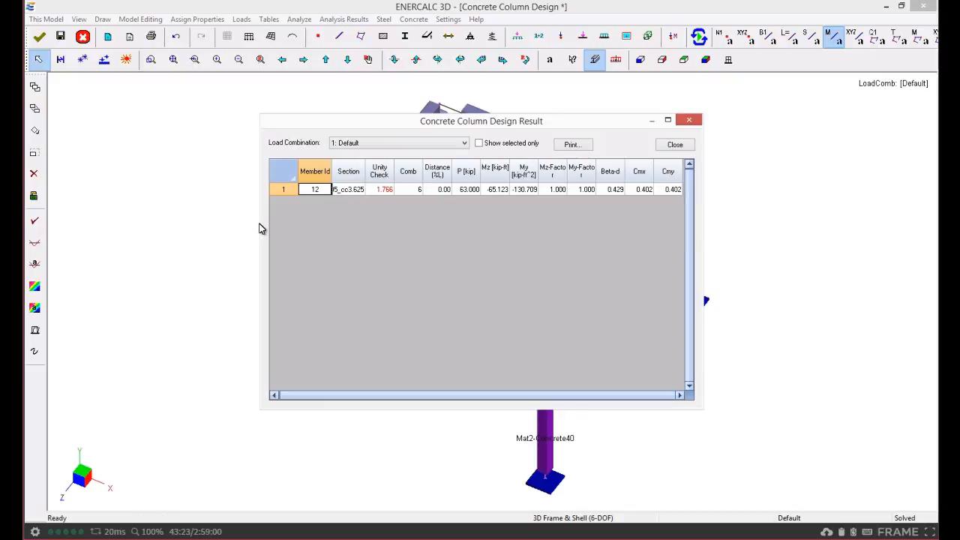
{"action": "left_click_drag", "start_coordinate": [260, 221], "coordinate": [111, 207]}
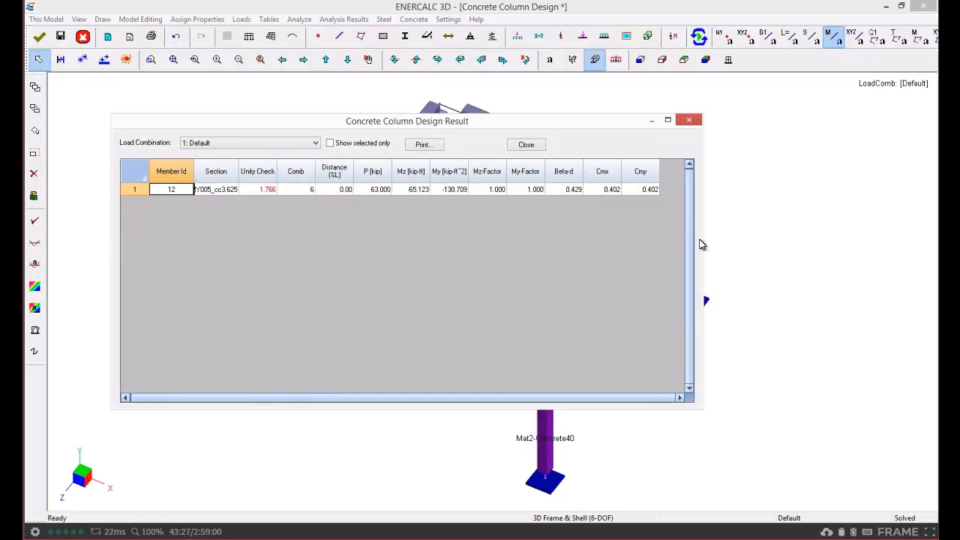
{"action": "left_click_drag", "start_coordinate": [703, 237], "coordinate": [907, 243]}
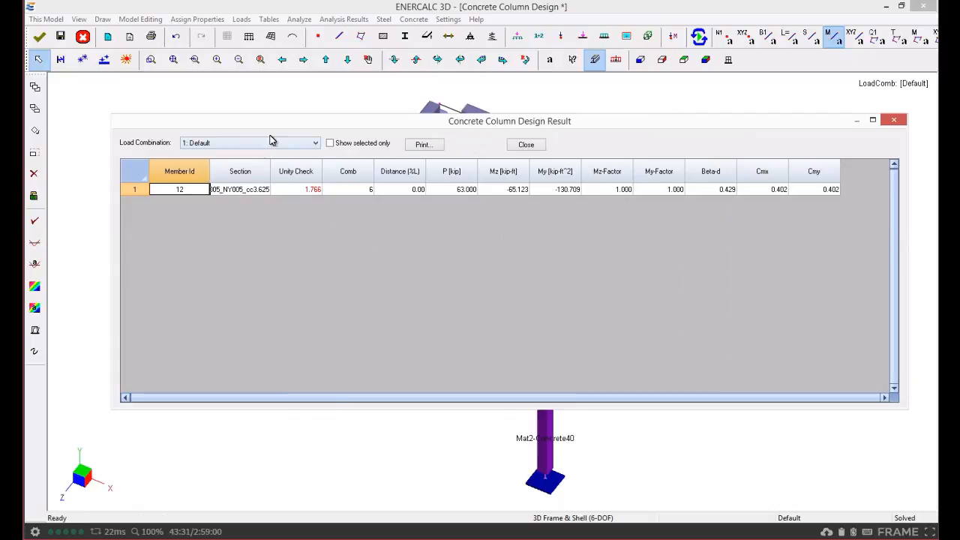
{"action": "left_click_drag", "start_coordinate": [268, 172], "coordinate": [315, 172]}
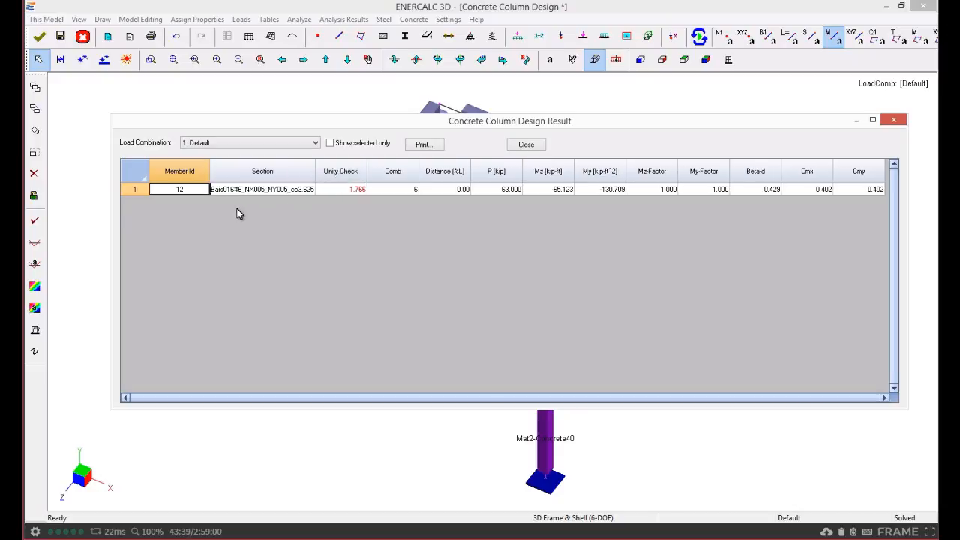
Examine member 12's section, unity check, governing combination, distance, moments, moment factors and Beta-d, and close the column results.
{"action": "left_click", "coordinate": [224, 189]}
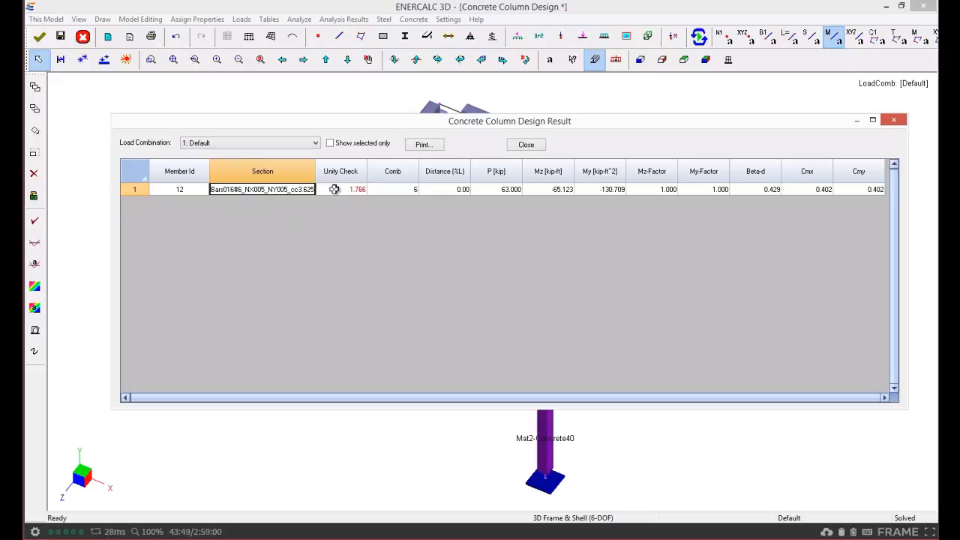
{"action": "left_click", "coordinate": [335, 189]}
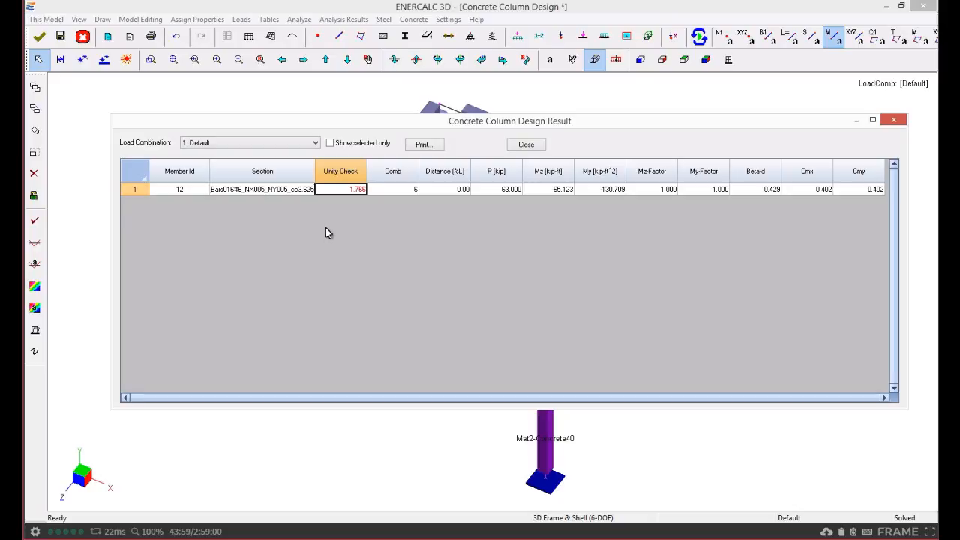
{"action": "left_click", "coordinate": [392, 189]}
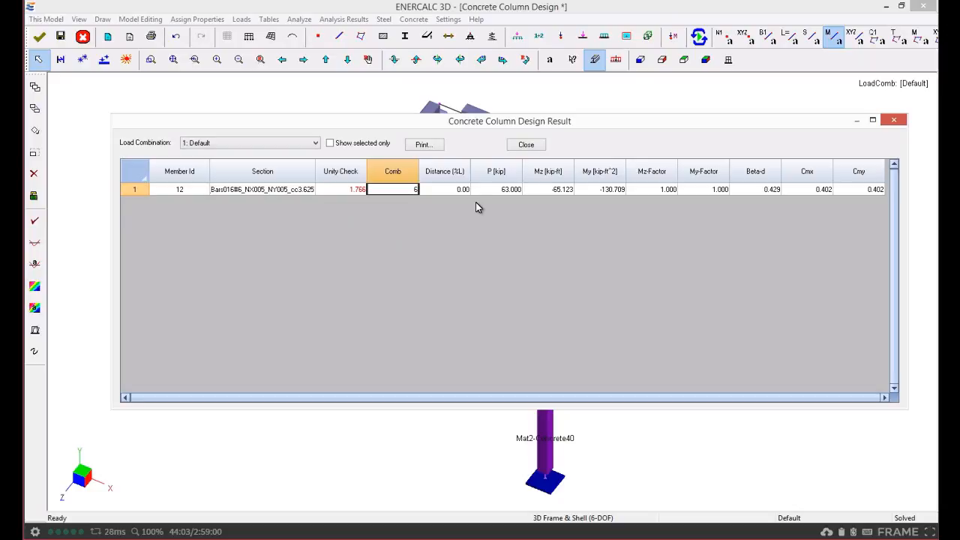
{"action": "left_click", "coordinate": [455, 190]}
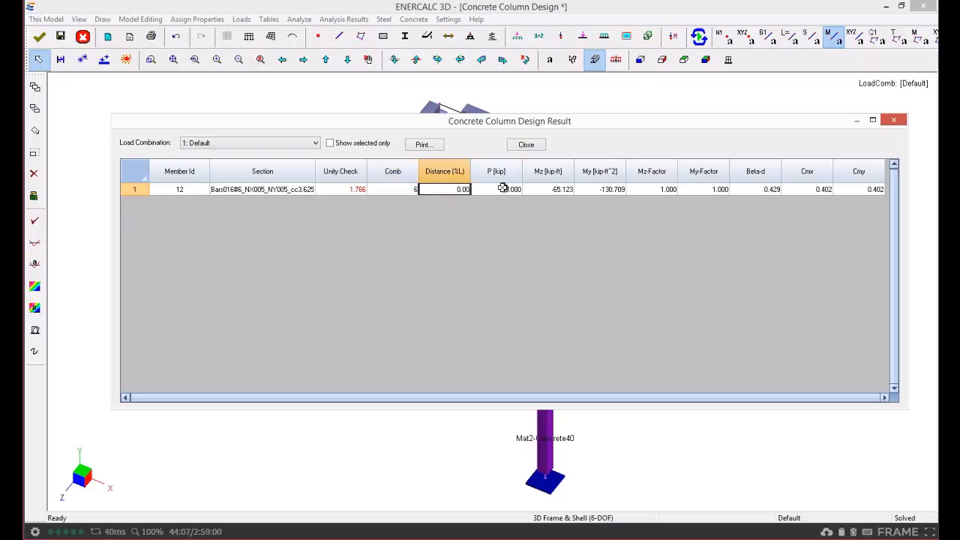
{"action": "left_click", "coordinate": [540, 190]}
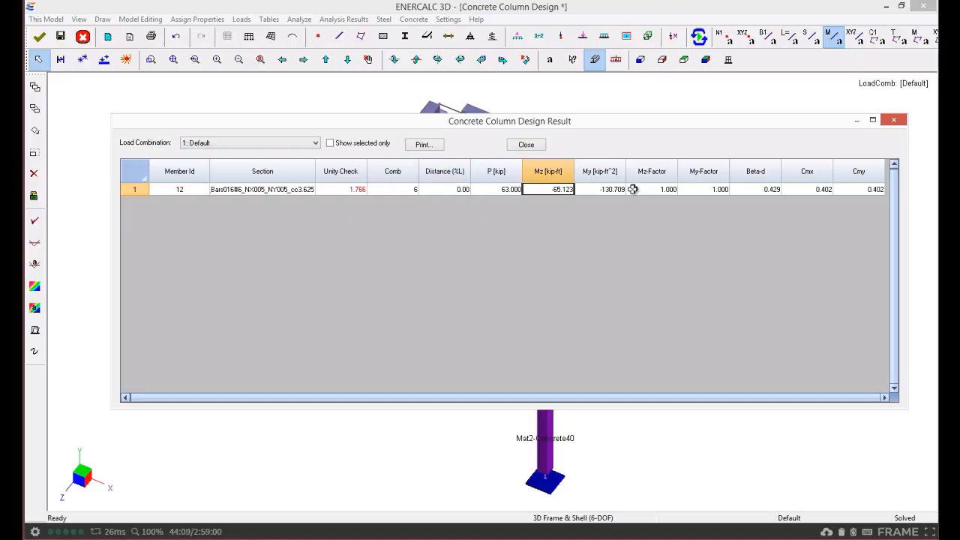
{"action": "left_click", "coordinate": [613, 191]}
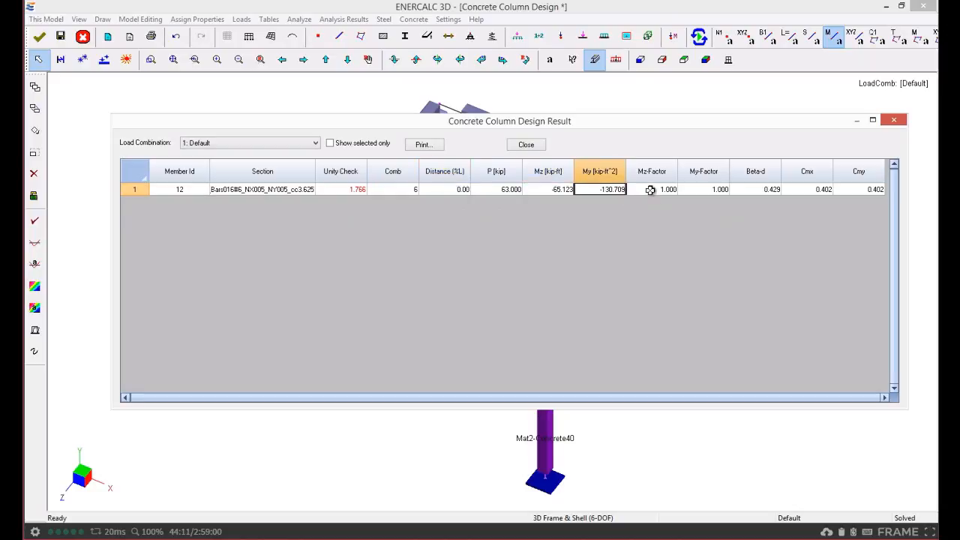
{"action": "left_click", "coordinate": [649, 189]}
{"action": "left_click", "coordinate": [710, 190]}
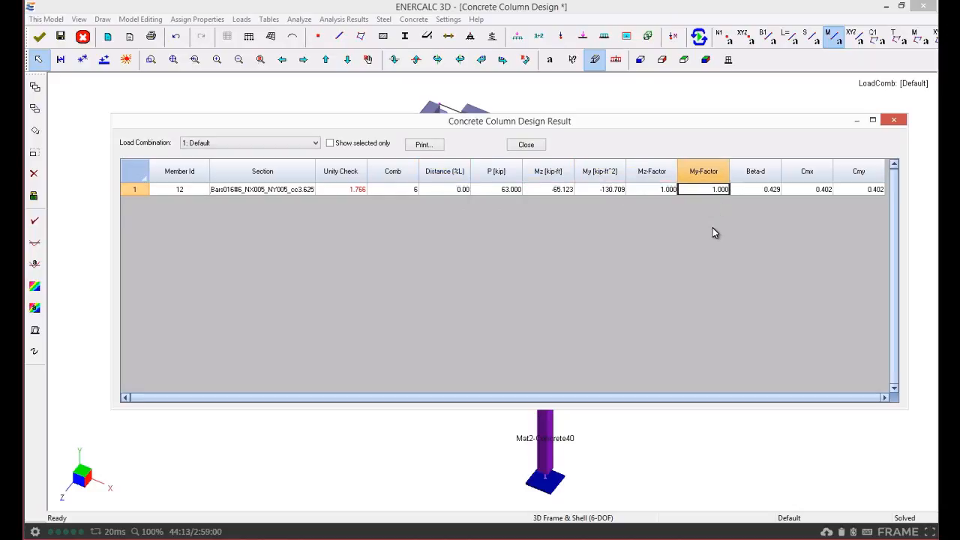
{"action": "left_click", "coordinate": [755, 189]}
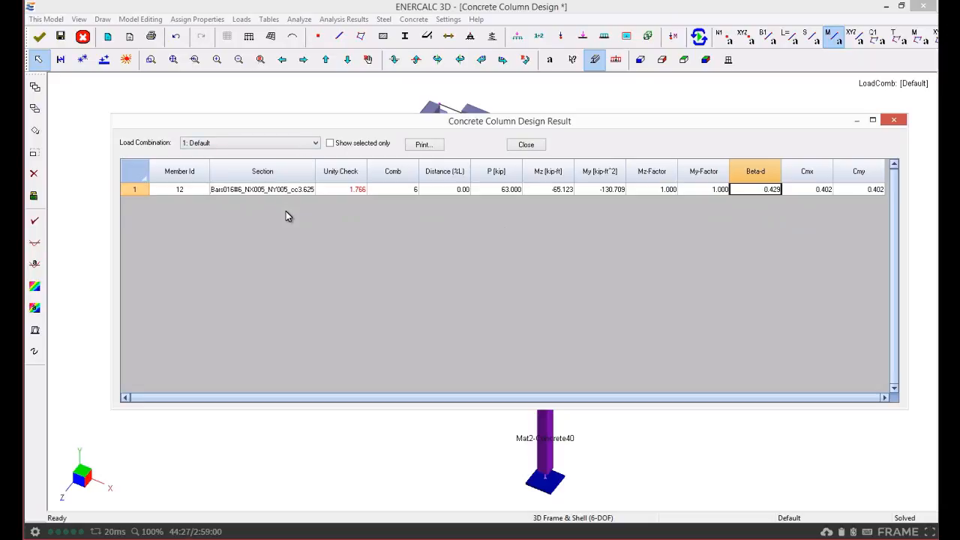
{"action": "left_click", "coordinate": [525, 146]}
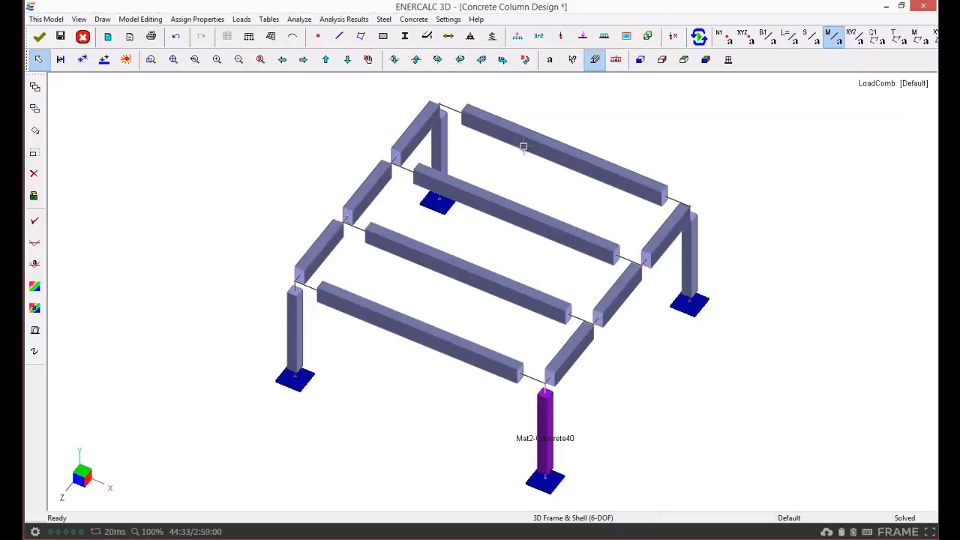
Review the flexural/axial interaction column sections, inspecting the properties of sections 2 and 4, and close the list.
{"action": "left_click", "coordinate": [415, 20]}
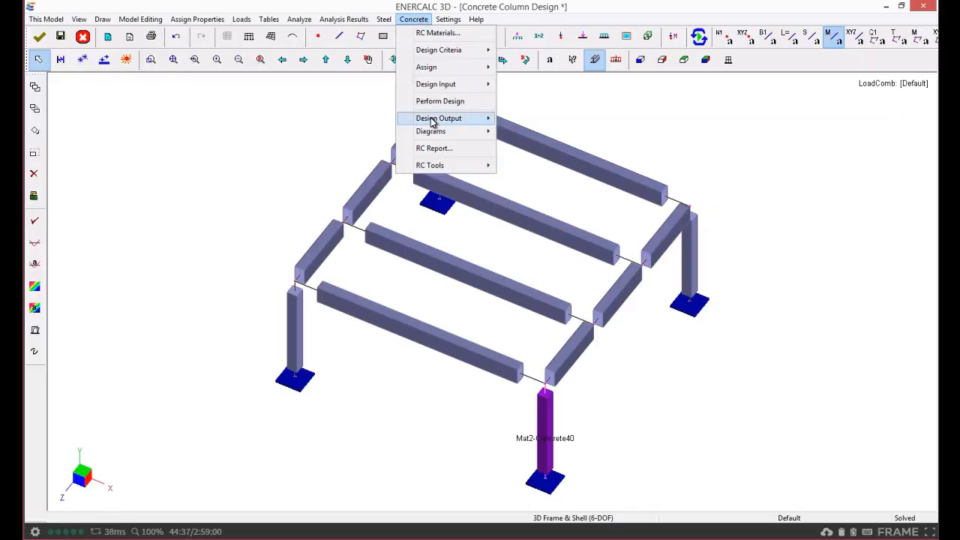
{"action": "mouse_move", "coordinate": [432, 122]}
{"action": "mouse_move", "coordinate": [558, 166]}
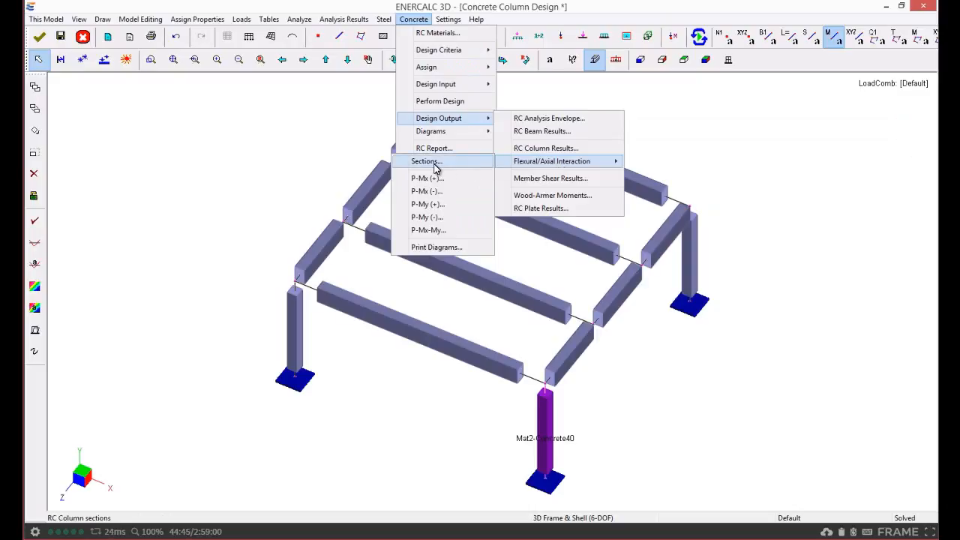
{"action": "left_click", "coordinate": [437, 164]}
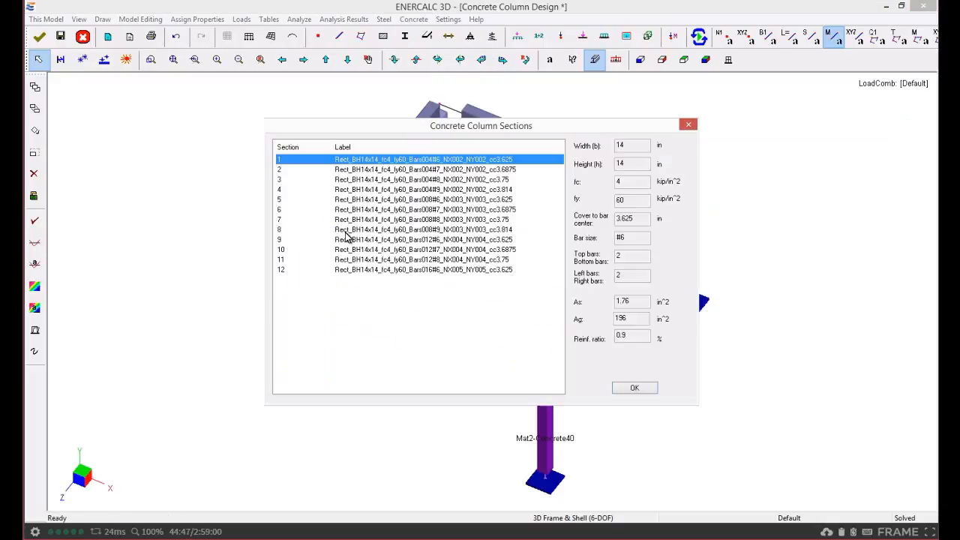
{"action": "left_click", "coordinate": [353, 171]}
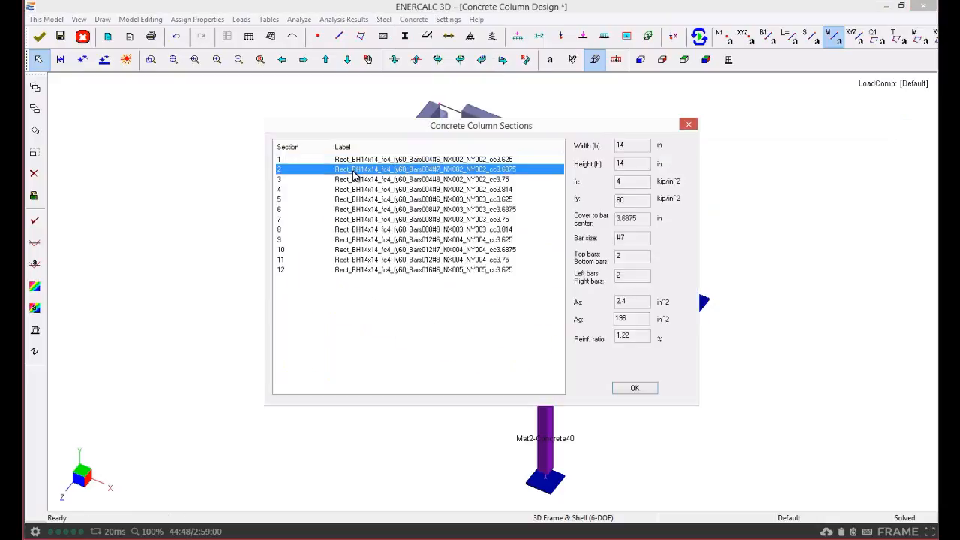
{"action": "left_click", "coordinate": [356, 192]}
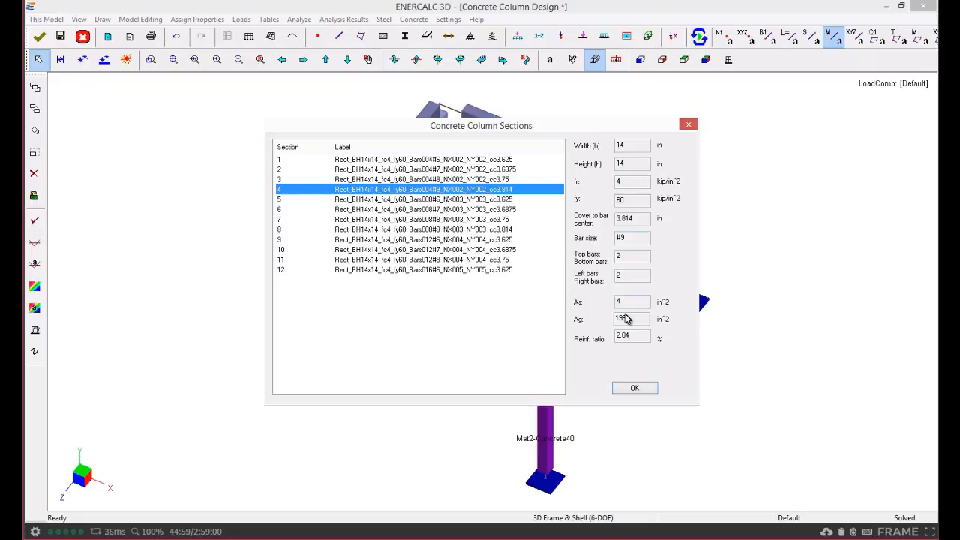
{"action": "left_click", "coordinate": [633, 388]}
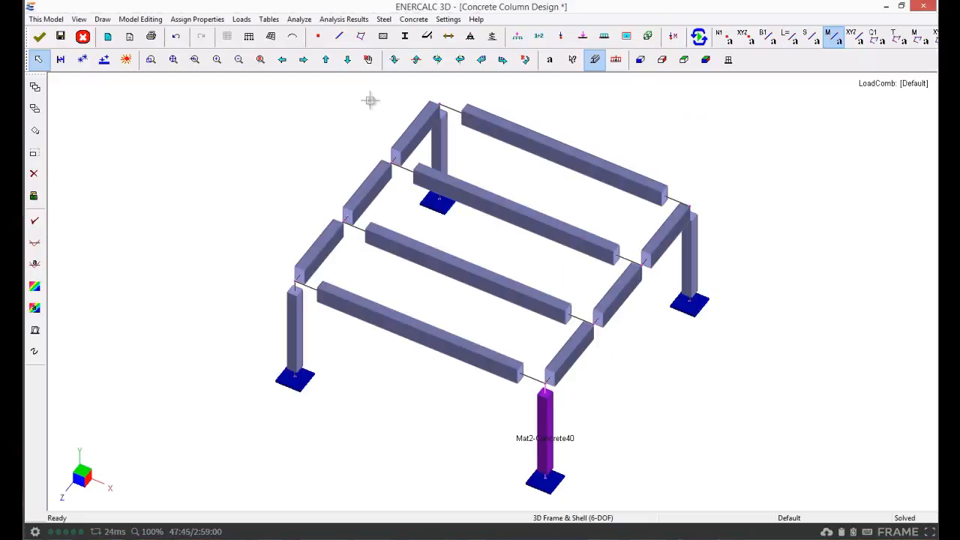
View the P-Mx (+) interaction table for section 1, the 14x14 column with four #6 bars, and close it.
{"action": "left_click", "coordinate": [414, 21]}
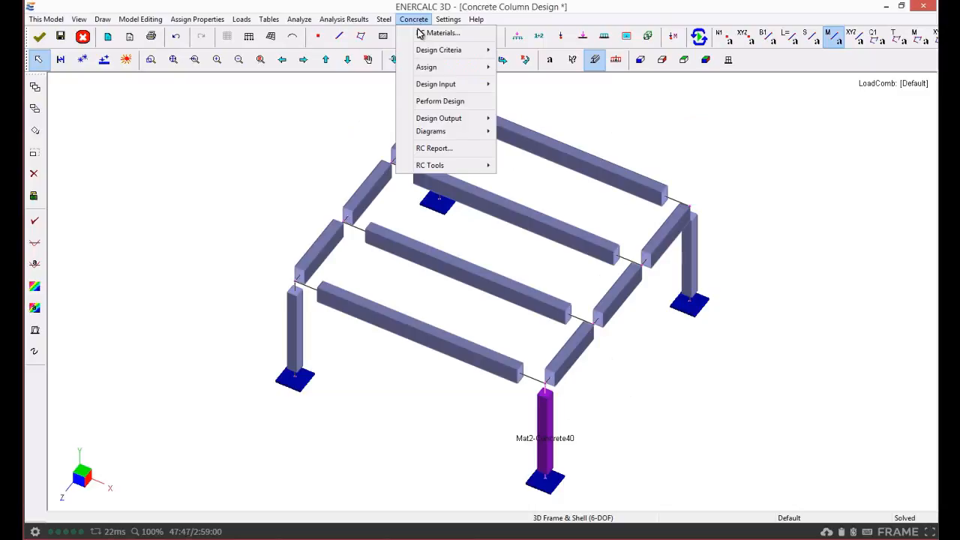
{"action": "mouse_move", "coordinate": [436, 120]}
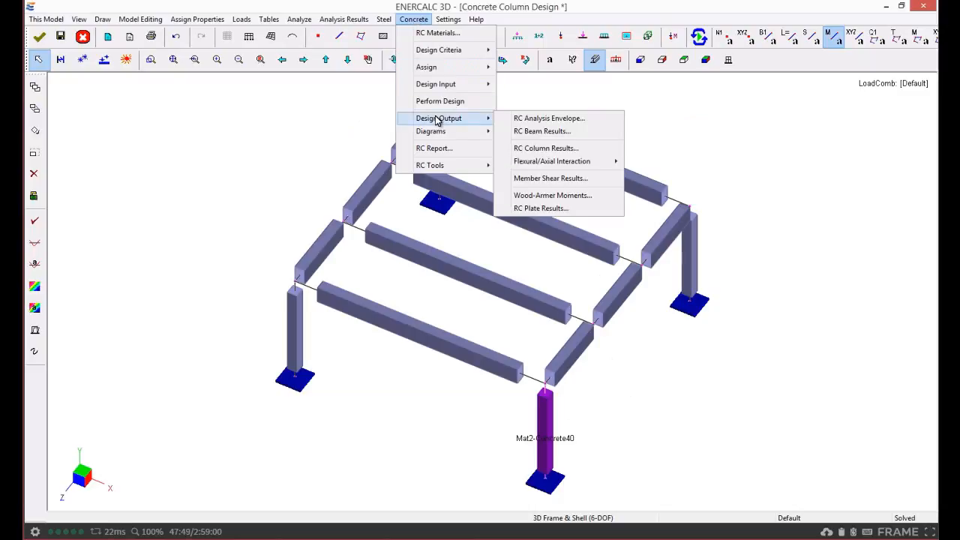
{"action": "mouse_move", "coordinate": [537, 166]}
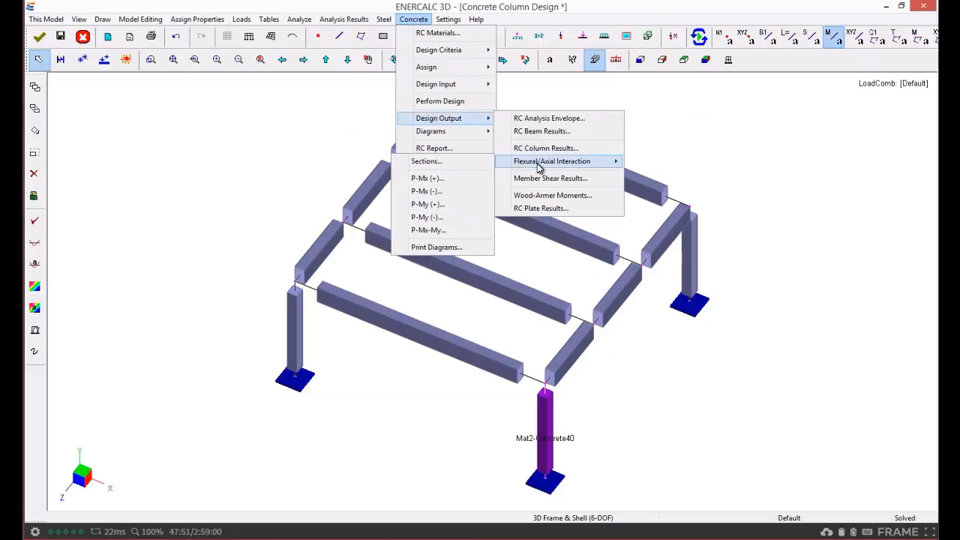
{"action": "left_click", "coordinate": [436, 182]}
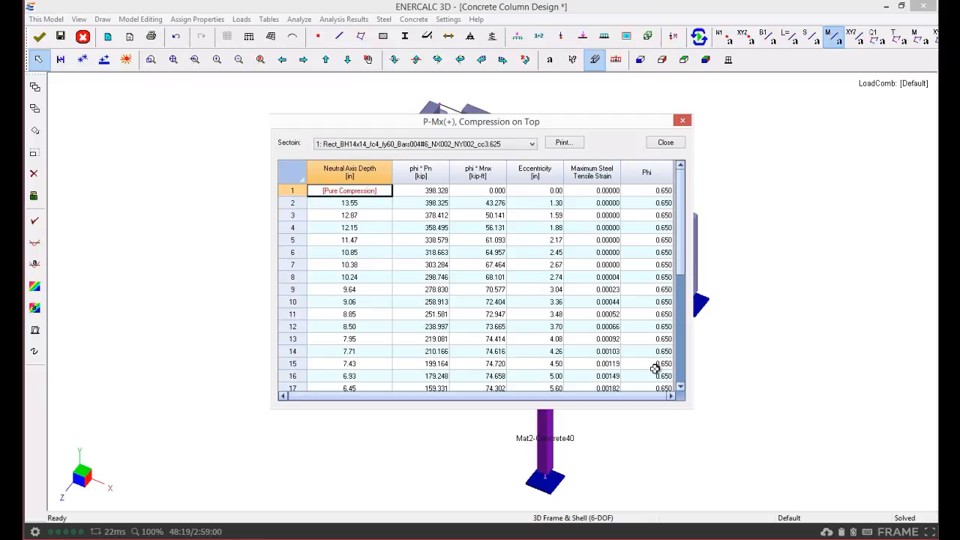
{"action": "left_click", "coordinate": [666, 144]}
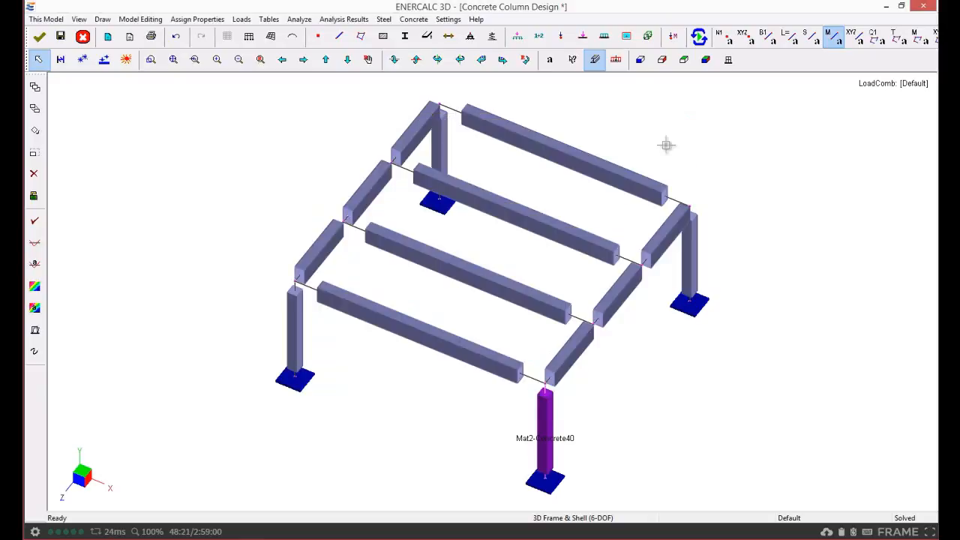
Preview the printed column interaction diagrams two pages at a time and advance through the report to pages 6-7.
{"action": "left_click", "coordinate": [412, 21]}
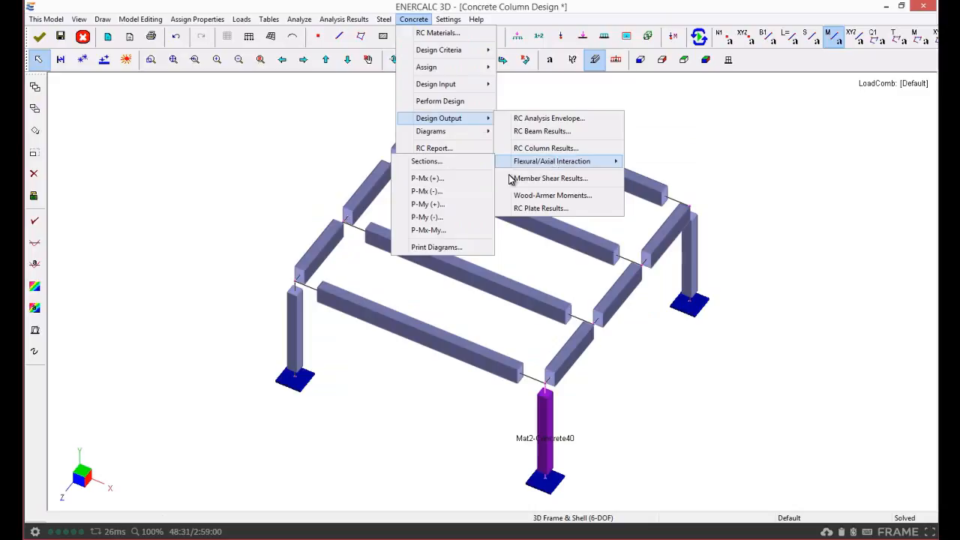
{"action": "left_click", "coordinate": [445, 249]}
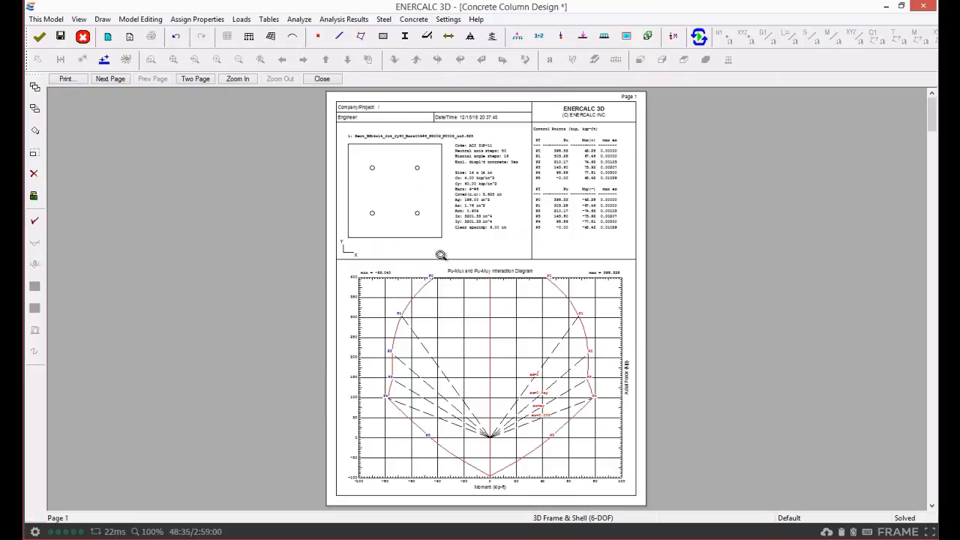
{"action": "left_click", "coordinate": [206, 81]}
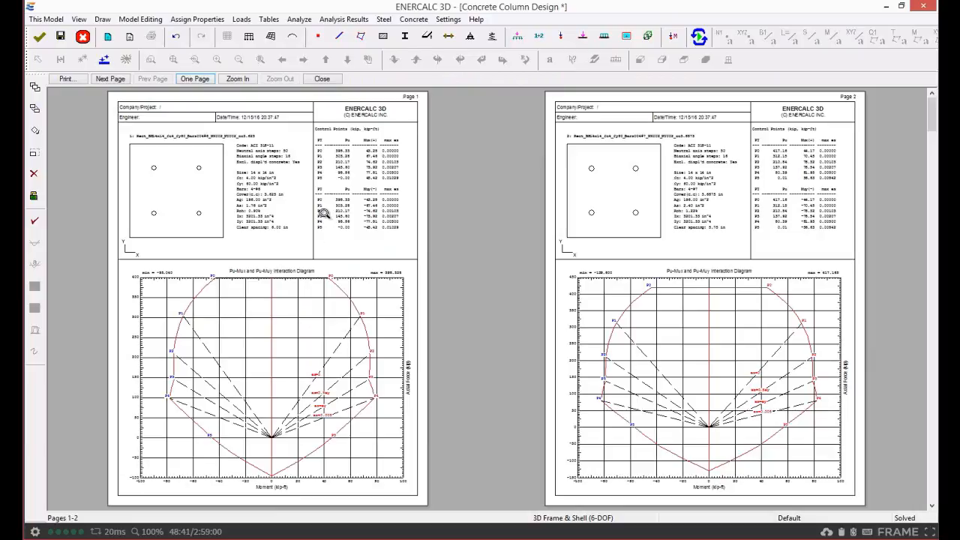
{"action": "left_click", "coordinate": [111, 79]}
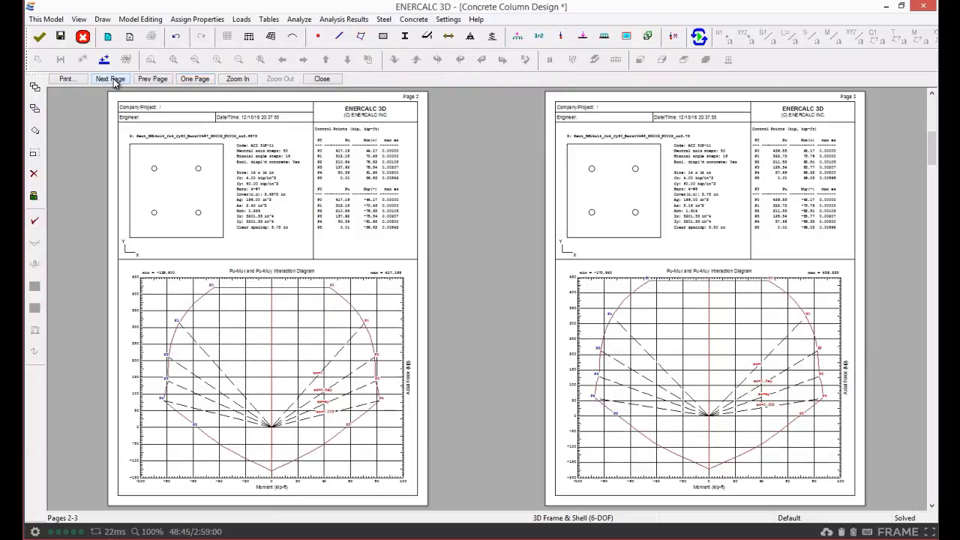
{"action": "left_click", "coordinate": [111, 79]}
{"action": "left_click", "coordinate": [111, 79]}
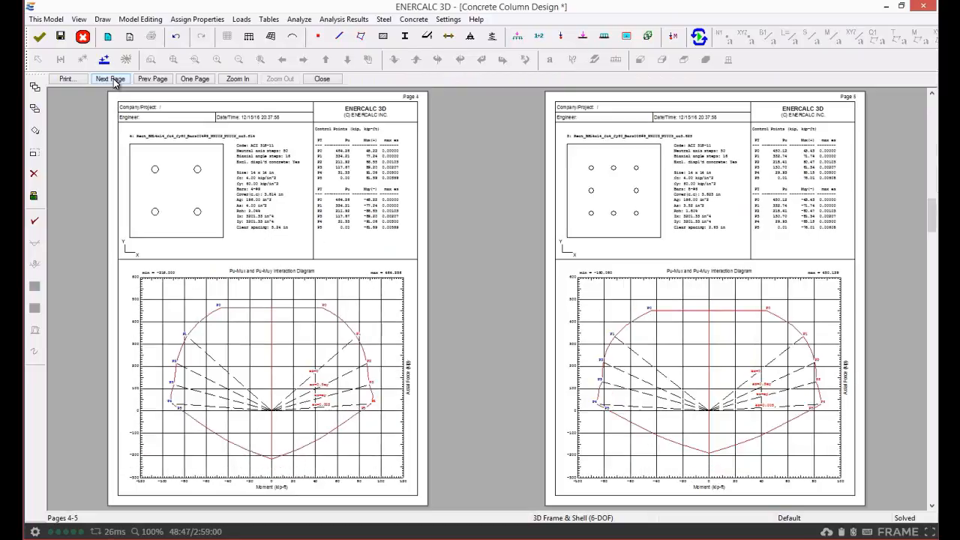
{"action": "left_click", "coordinate": [111, 79]}
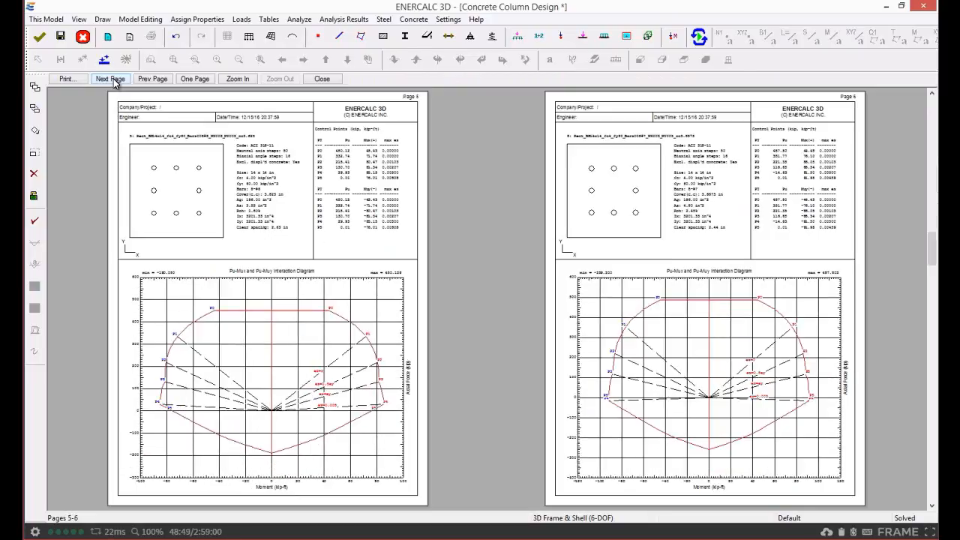
{"action": "left_click", "coordinate": [111, 78]}
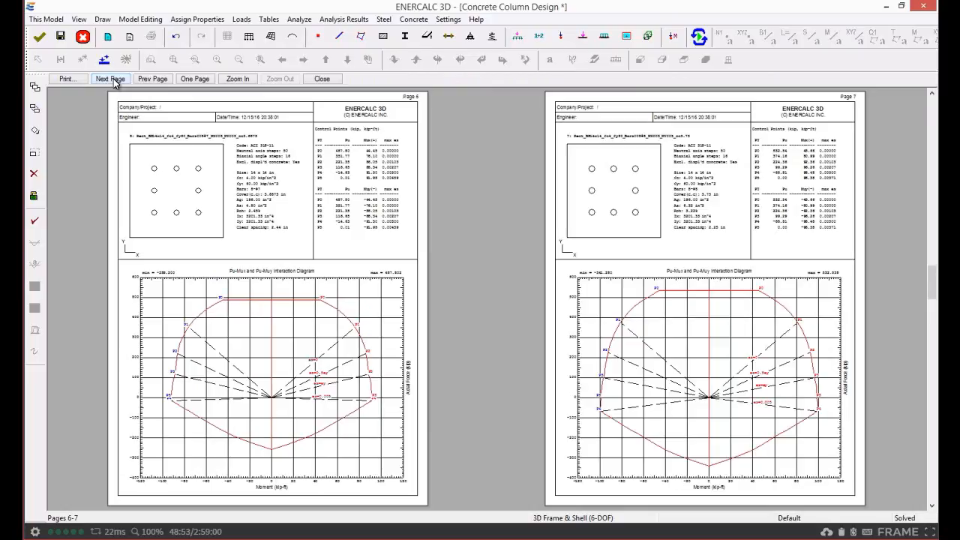
Close the interaction diagram preview, examine member 12's concrete shear design results, and close the results table.
{"action": "left_click", "coordinate": [322, 80]}
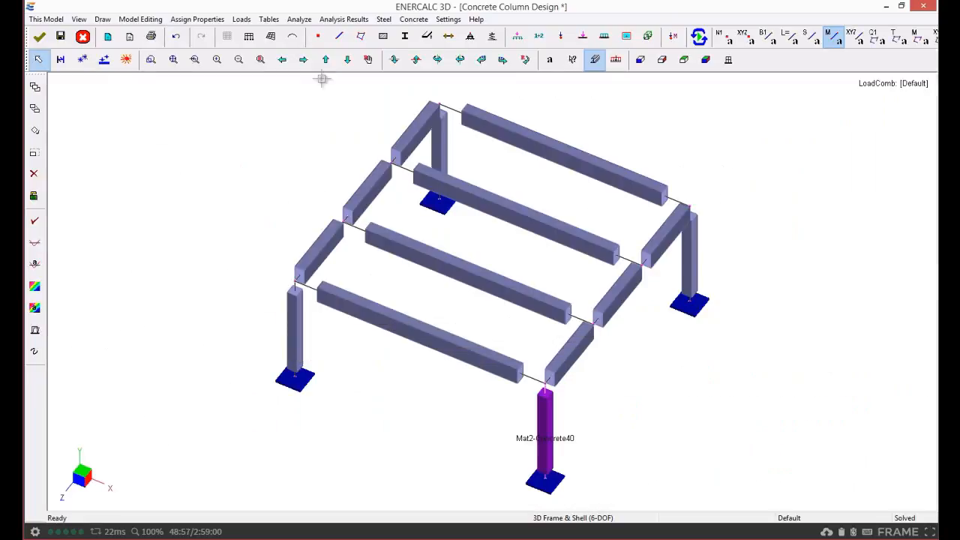
{"action": "left_click", "coordinate": [416, 21]}
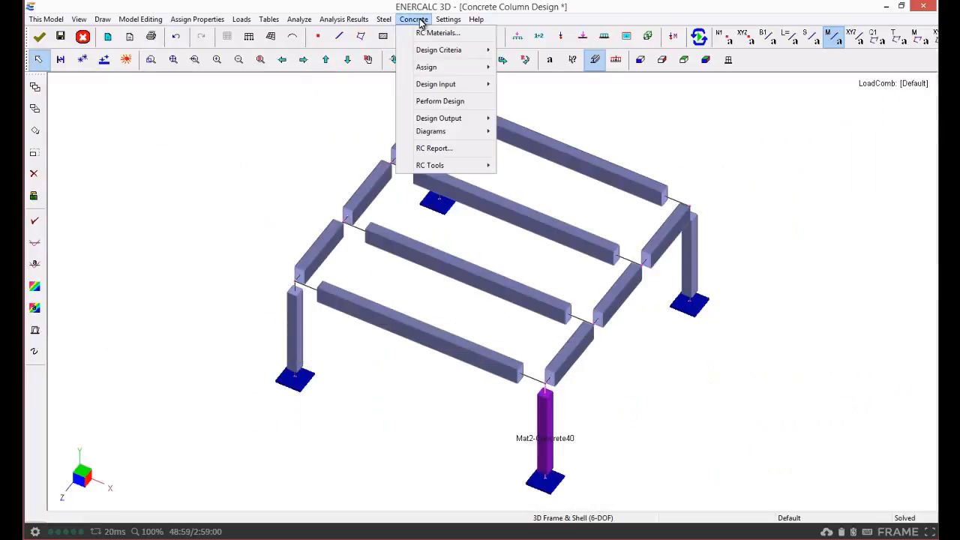
{"action": "mouse_move", "coordinate": [431, 122]}
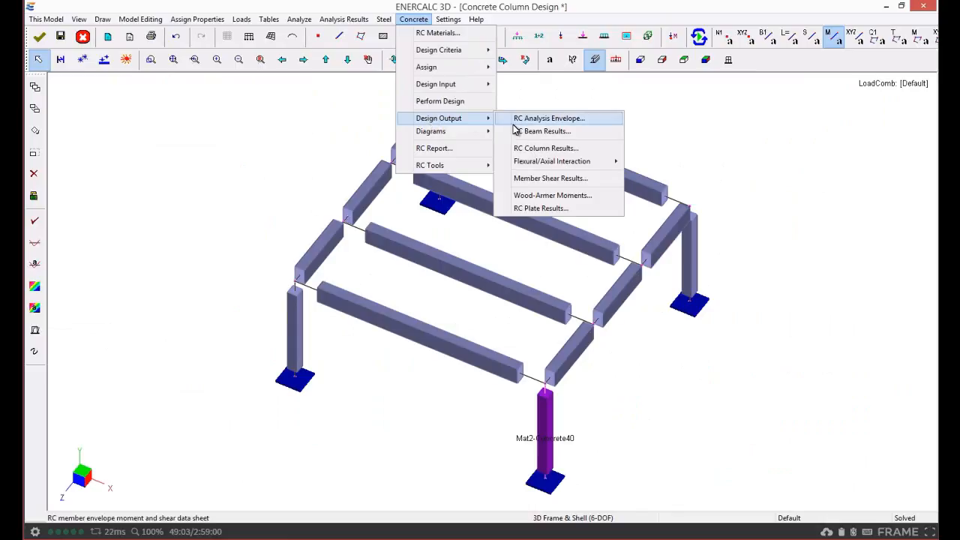
{"action": "left_click", "coordinate": [546, 178]}
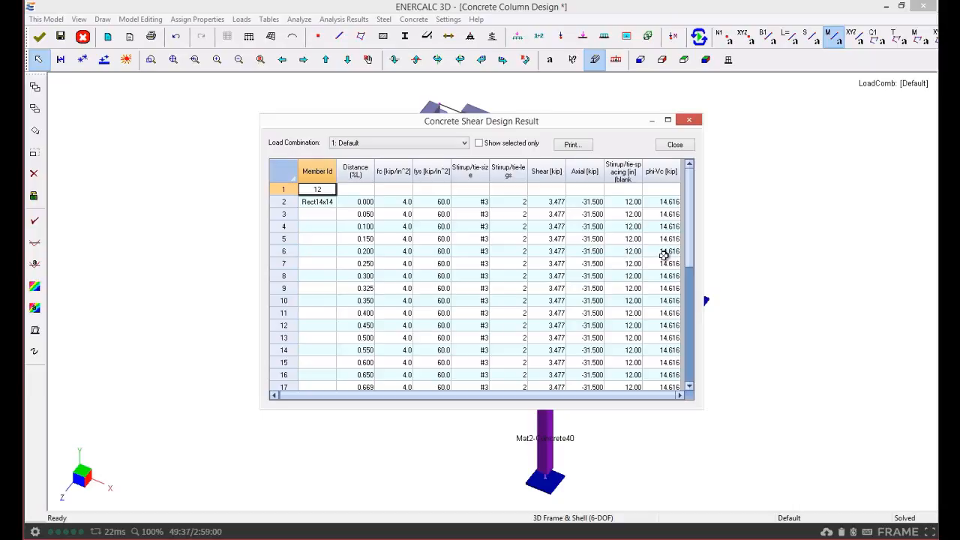
{"action": "left_click", "coordinate": [674, 145]}
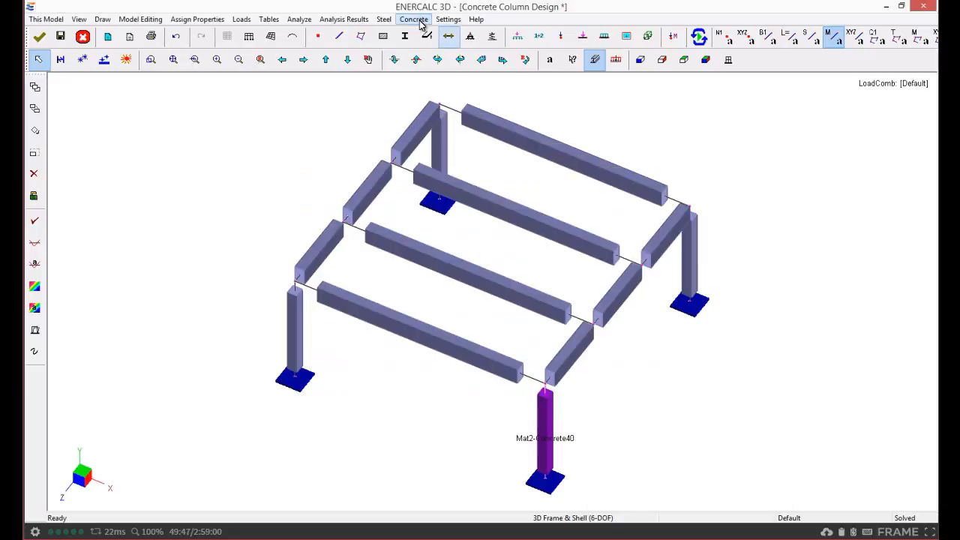
Display the Concrete Member Moment Envelope diagram on all members with values shown.
{"action": "left_click", "coordinate": [420, 24]}
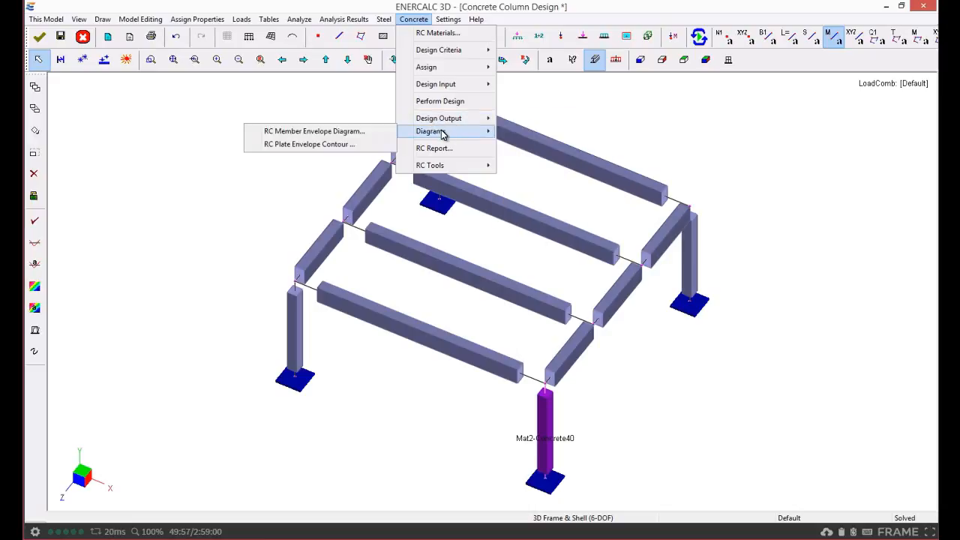
{"action": "left_click", "coordinate": [327, 134]}
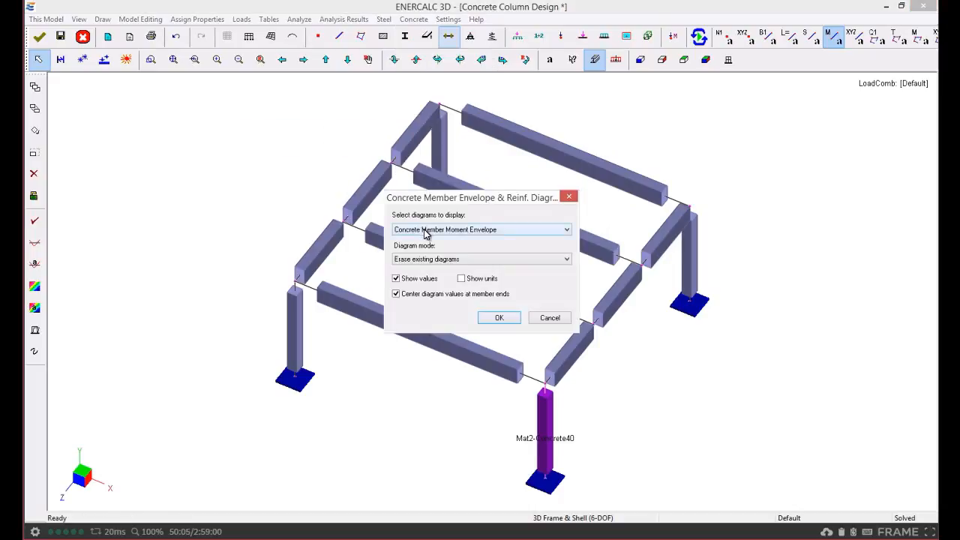
{"action": "left_click", "coordinate": [494, 232]}
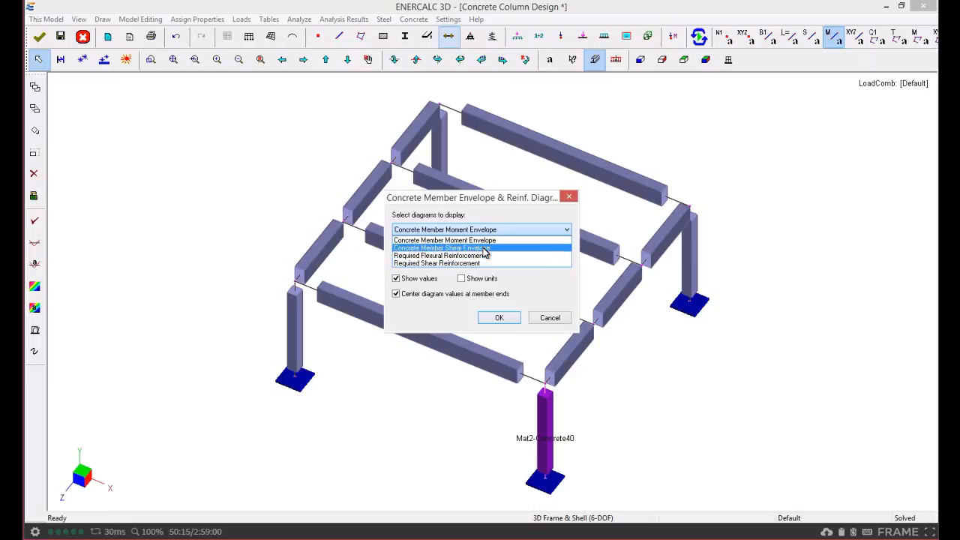
{"action": "left_click", "coordinate": [482, 241]}
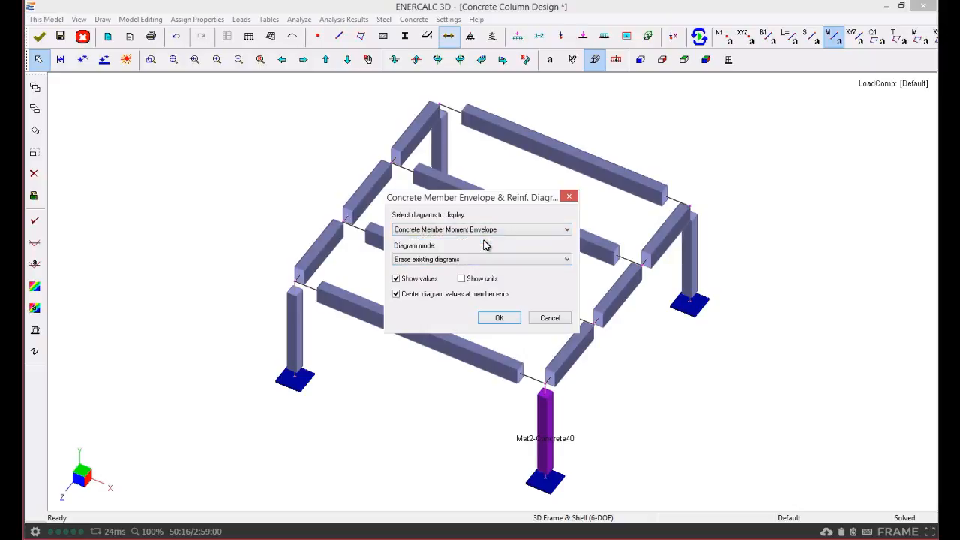
{"action": "left_click", "coordinate": [441, 259]}
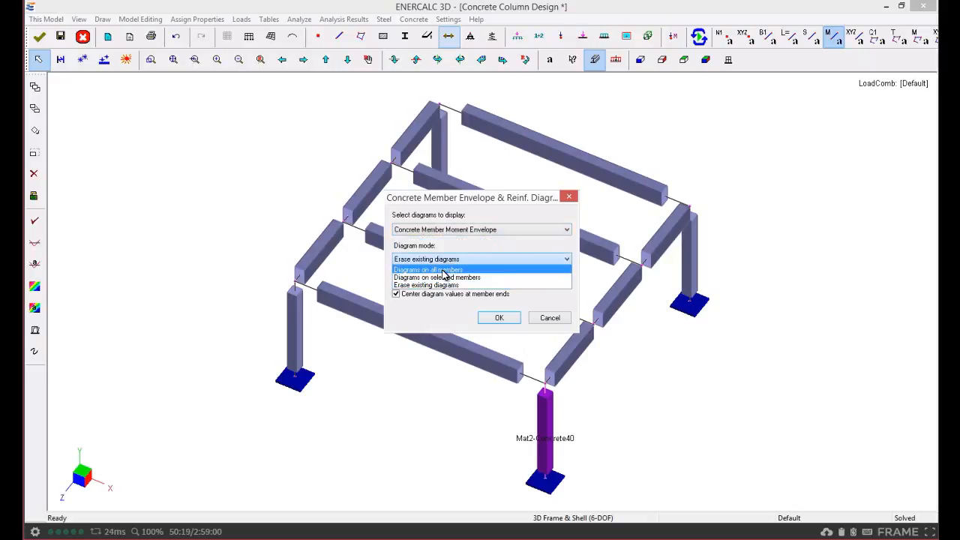
{"action": "left_click", "coordinate": [444, 270]}
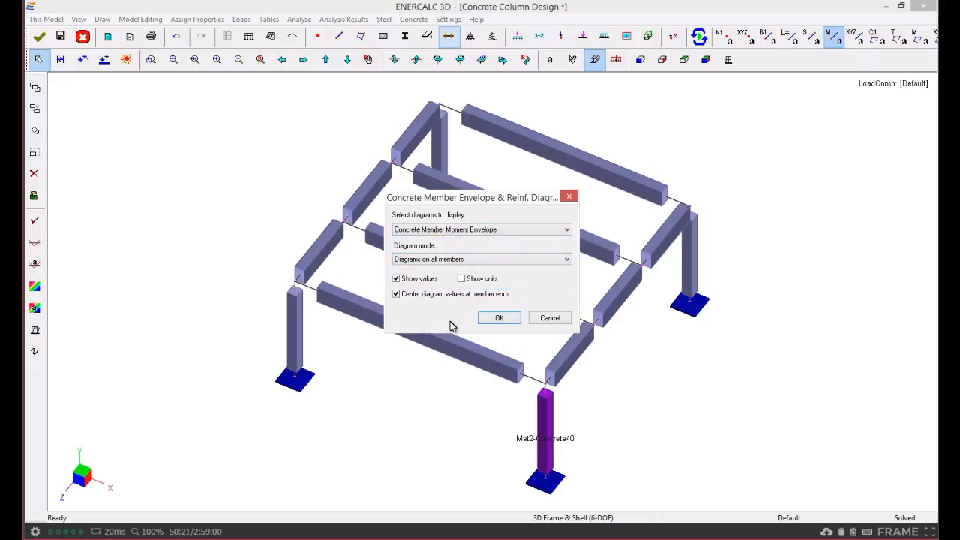
{"action": "left_click", "coordinate": [506, 320]}
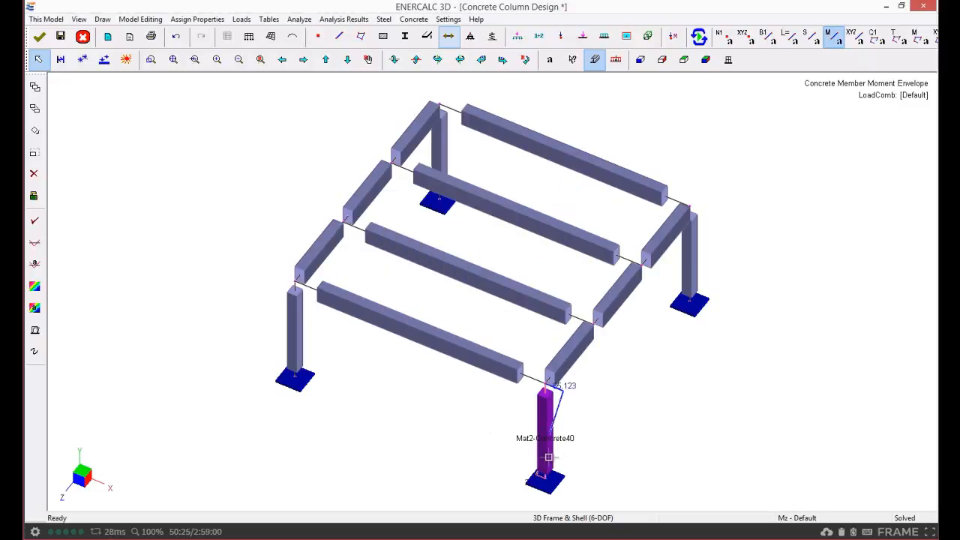
View the column's moment envelope from the front, clear the diagram and member rendering, and return to the isometric view.
{"action": "left_click", "coordinate": [640, 59]}
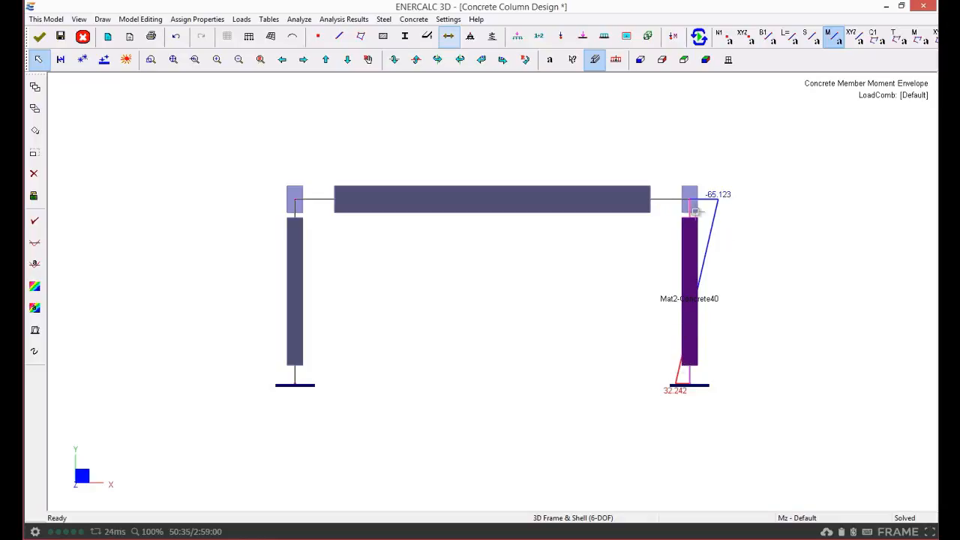
{"action": "left_click", "coordinate": [727, 62]}
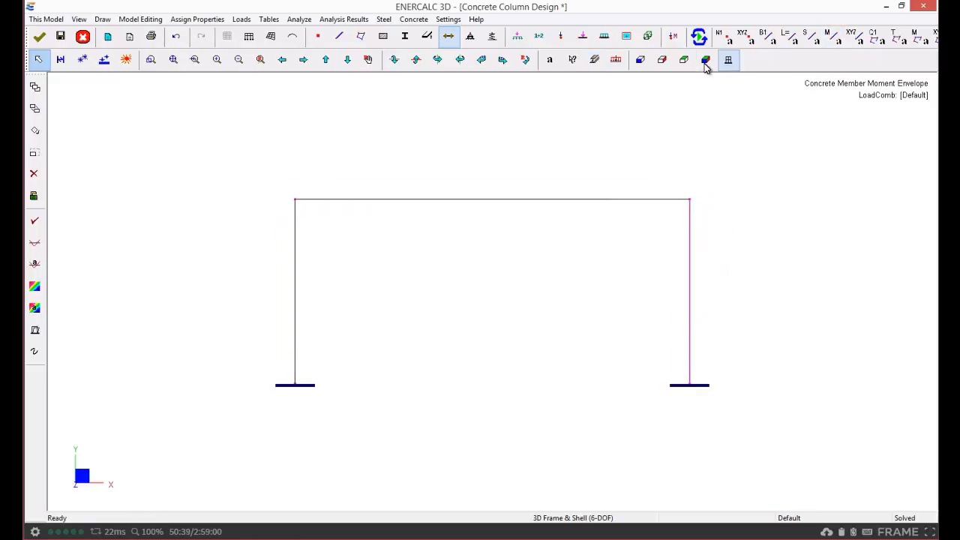
{"action": "left_click", "coordinate": [704, 62]}
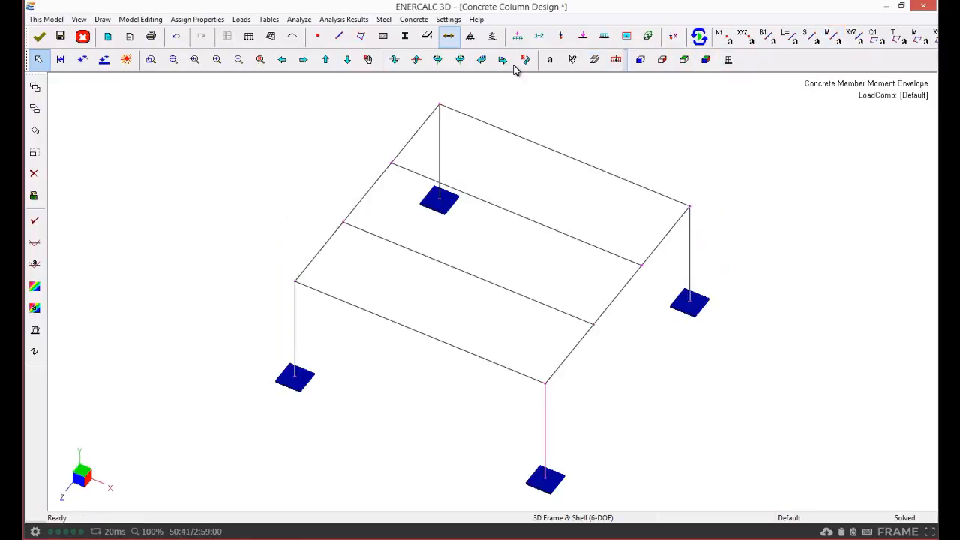
Preview the concrete design report for selected elements only, including beam flexural, column axial-flexural and shear design, and close it.
{"action": "left_click", "coordinate": [415, 19]}
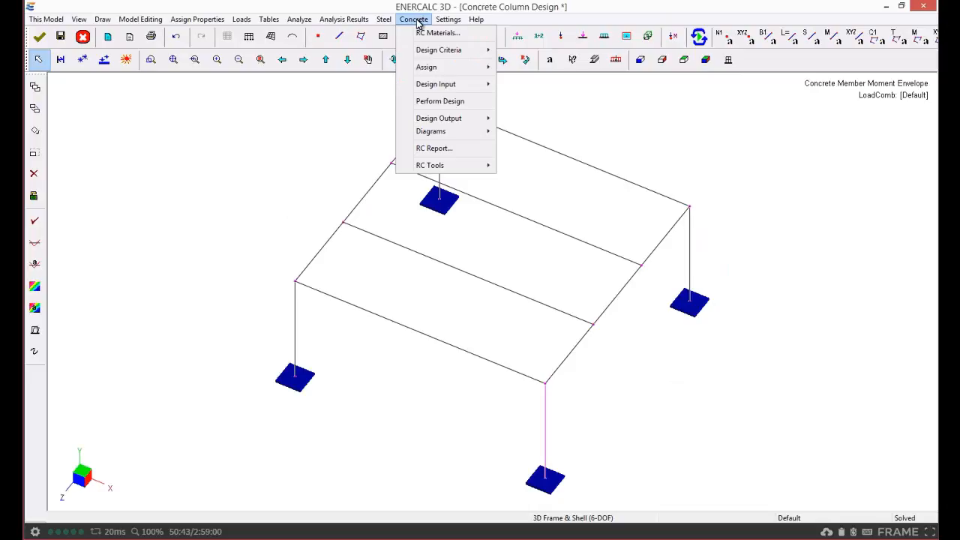
{"action": "left_click", "coordinate": [433, 150]}
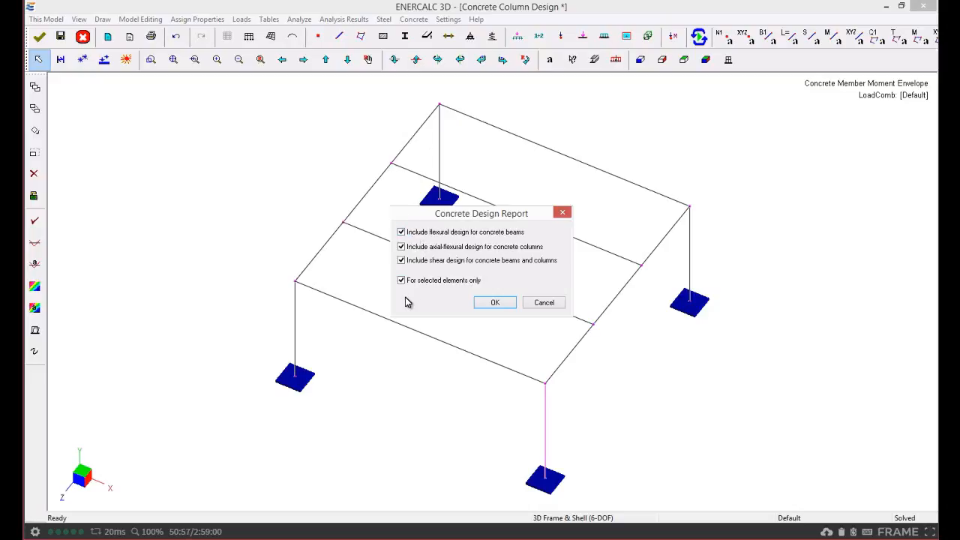
{"action": "left_click", "coordinate": [494, 305]}
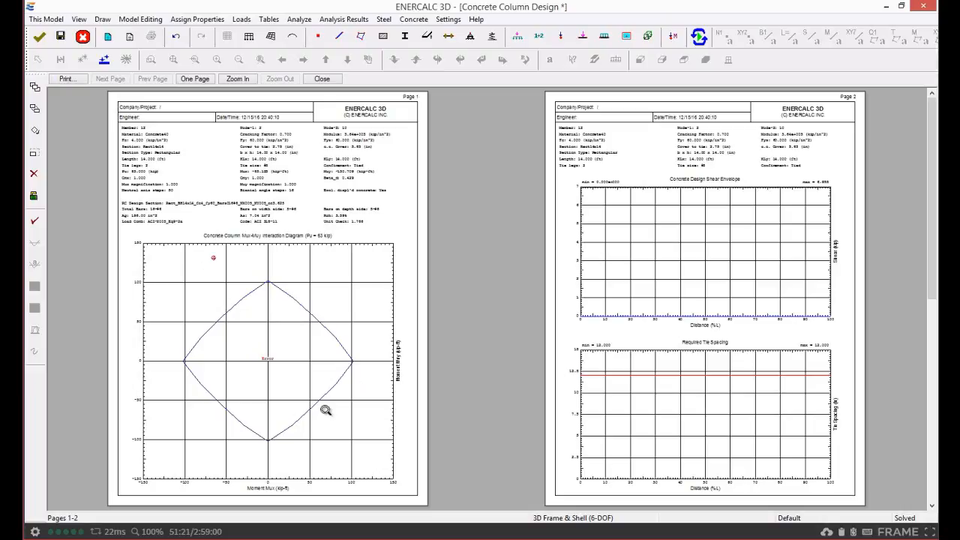
{"action": "left_click", "coordinate": [321, 79]}
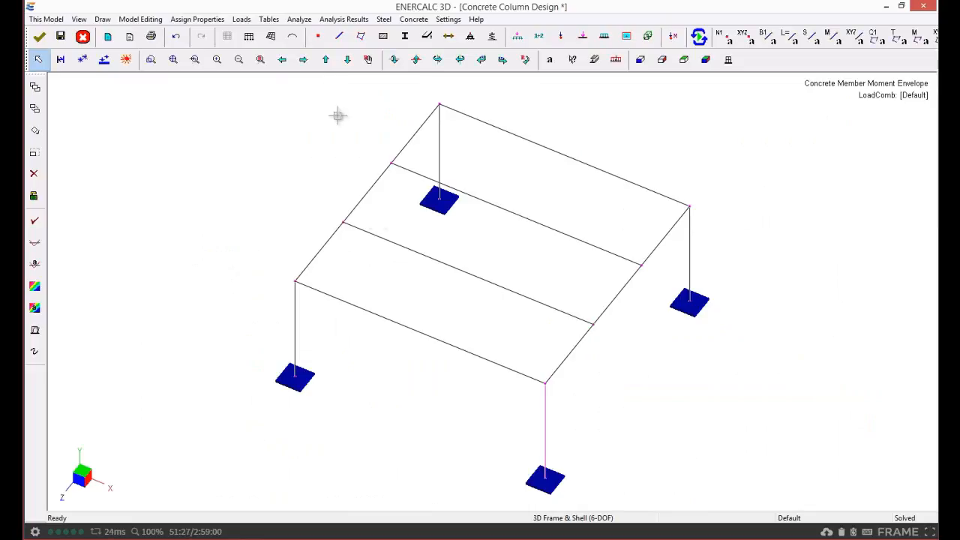
Review the My_Col column design criteria, including sway, K factors, ties, cover, bar sizes and layout, and leave them unedited.
{"action": "left_click", "coordinate": [413, 19]}
{"action": "mouse_move", "coordinate": [426, 51]}
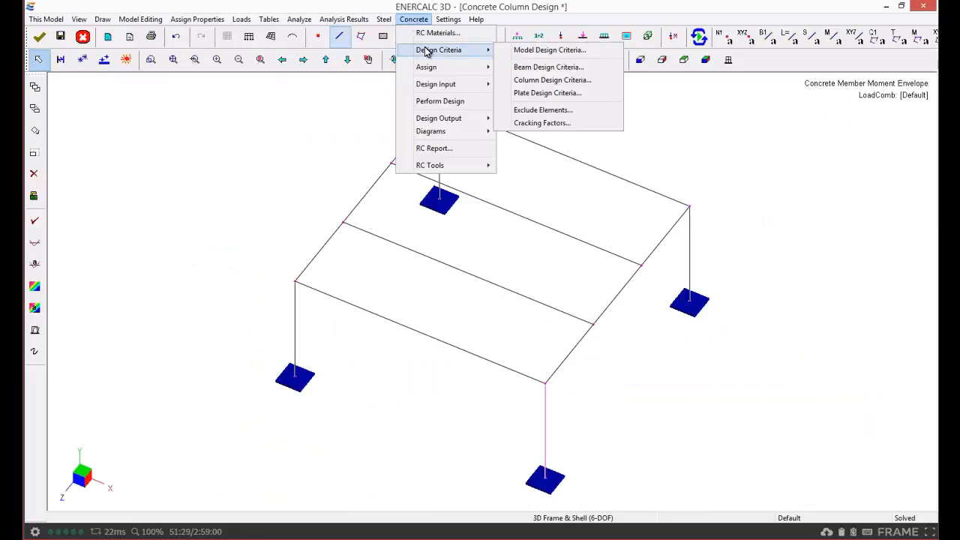
{"action": "left_click", "coordinate": [518, 84]}
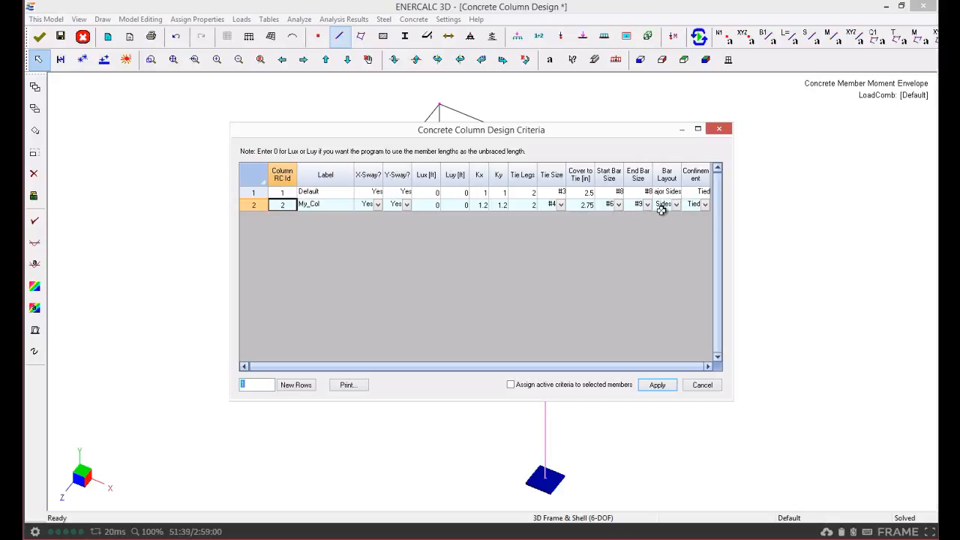
{"action": "left_click", "coordinate": [701, 386]}
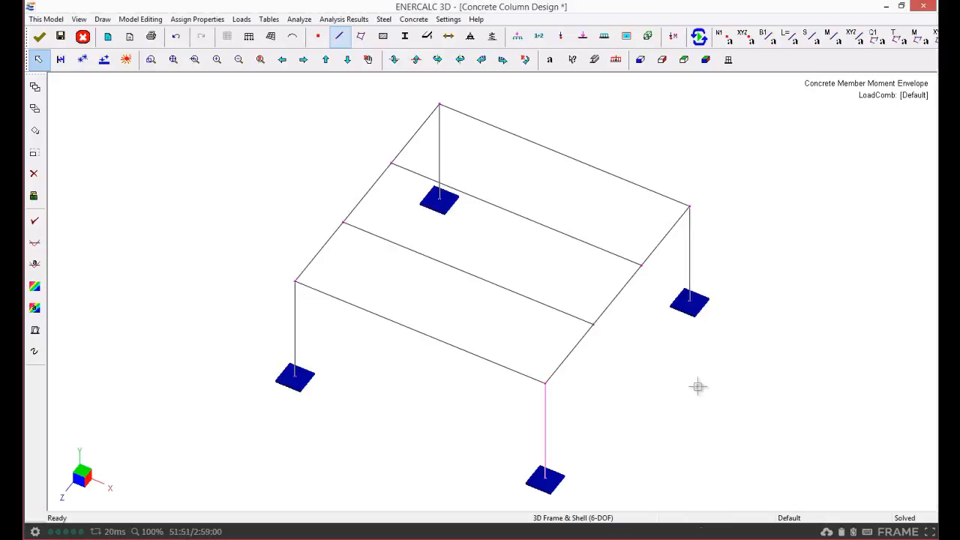
Inspect the K Calculator for computing the column's effective length factor and close it without computing.
{"action": "left_click", "coordinate": [406, 20]}
{"action": "mouse_move", "coordinate": [436, 170]}
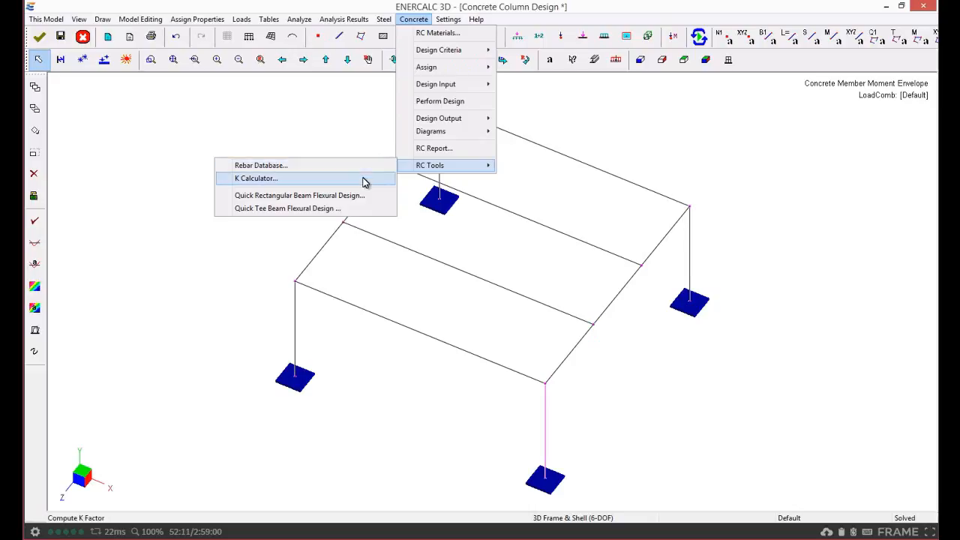
{"action": "left_click", "coordinate": [255, 179]}
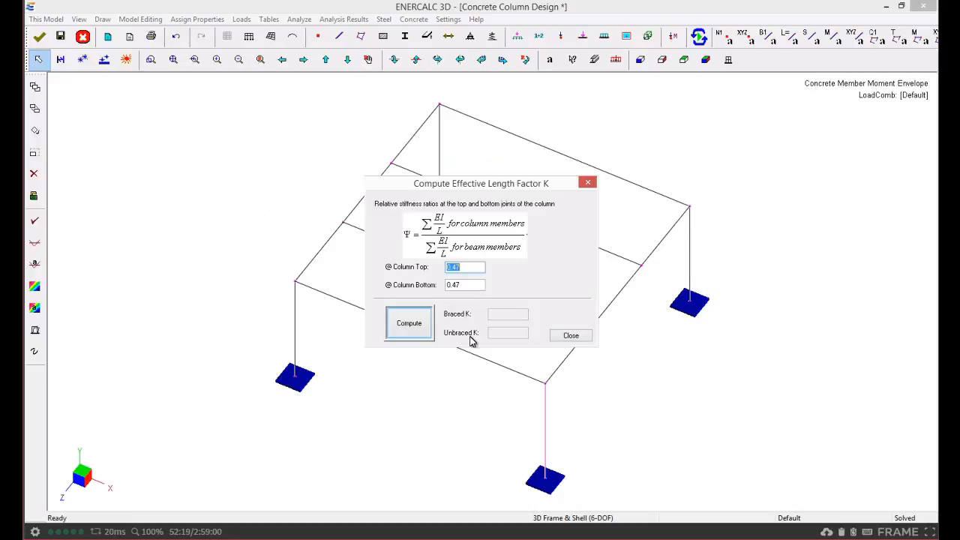
{"action": "left_click", "coordinate": [571, 335]}
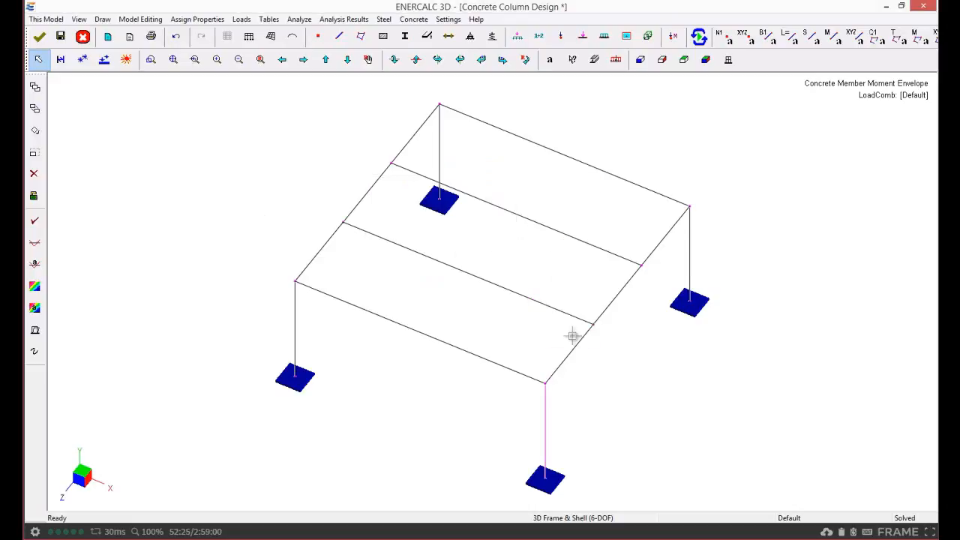